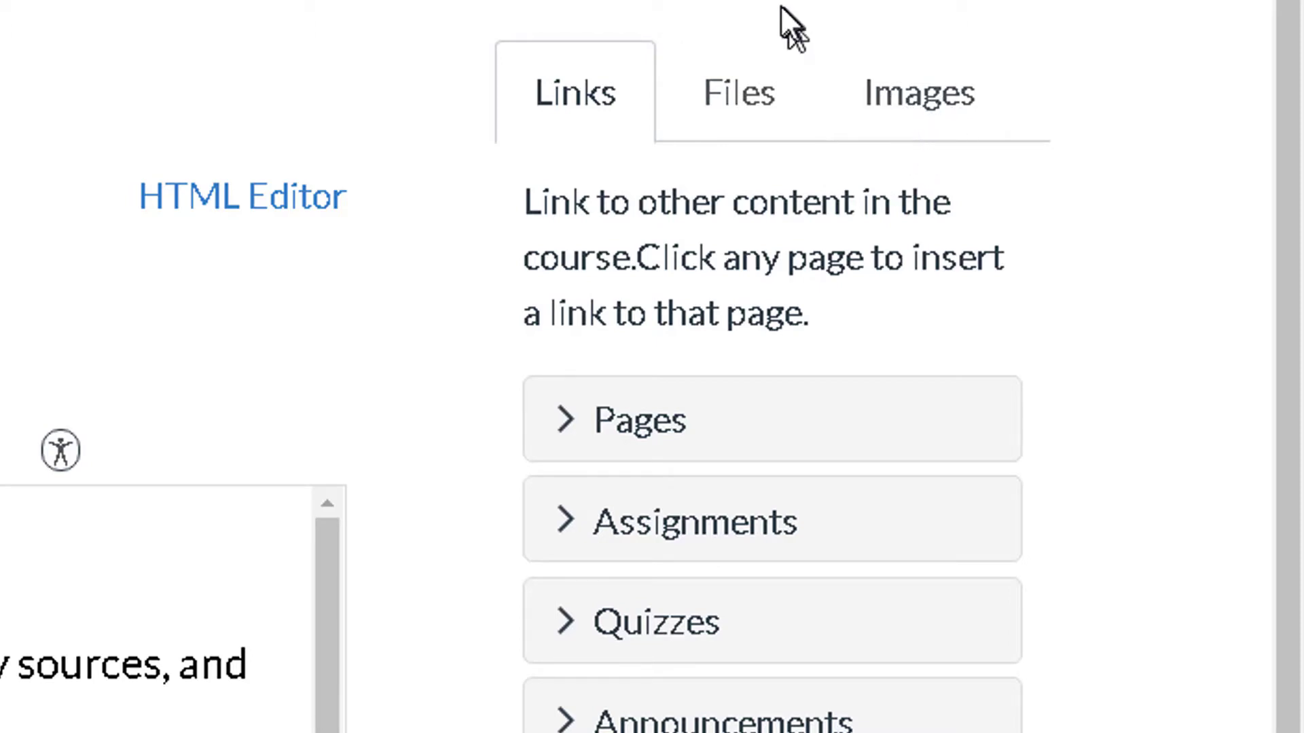
Step: Switch the side panel to course files and browse the Imagery is Everything folder, then collapse it
{"action": "left_click", "coordinate": [744, 129]}
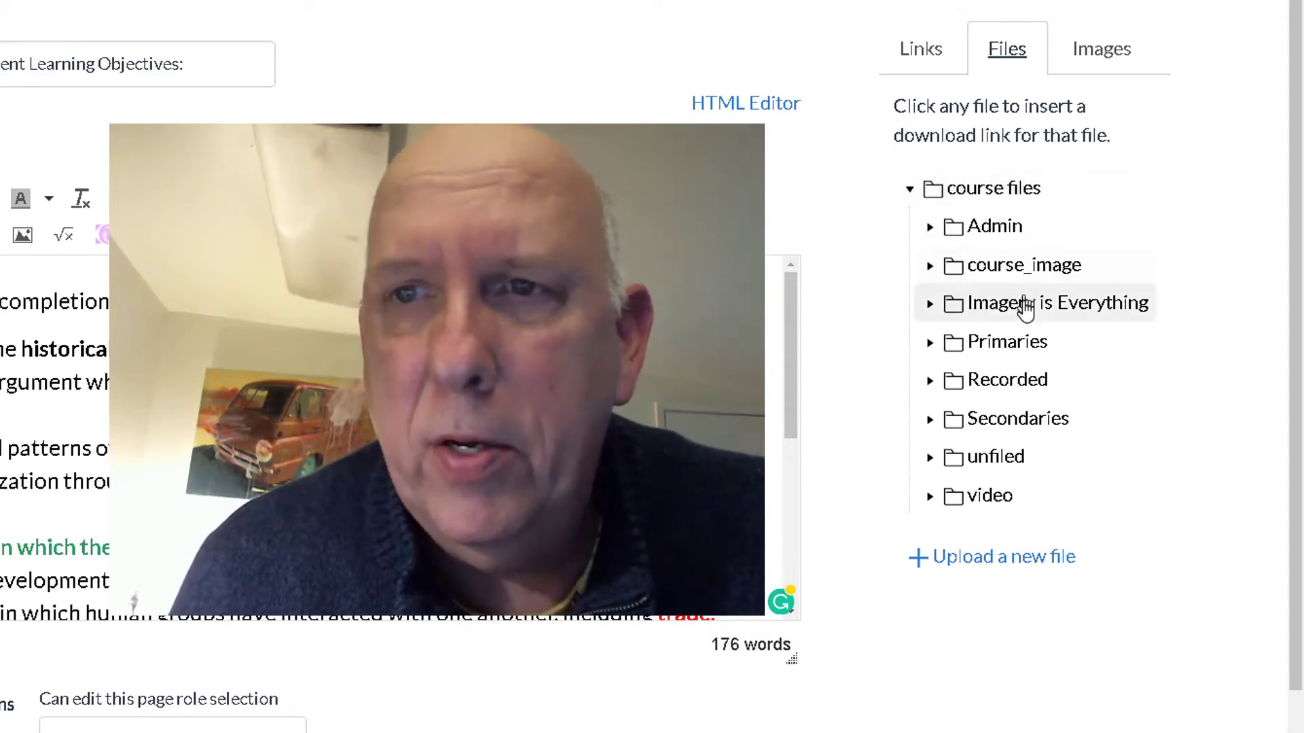
{"action": "left_click", "coordinate": [1016, 315]}
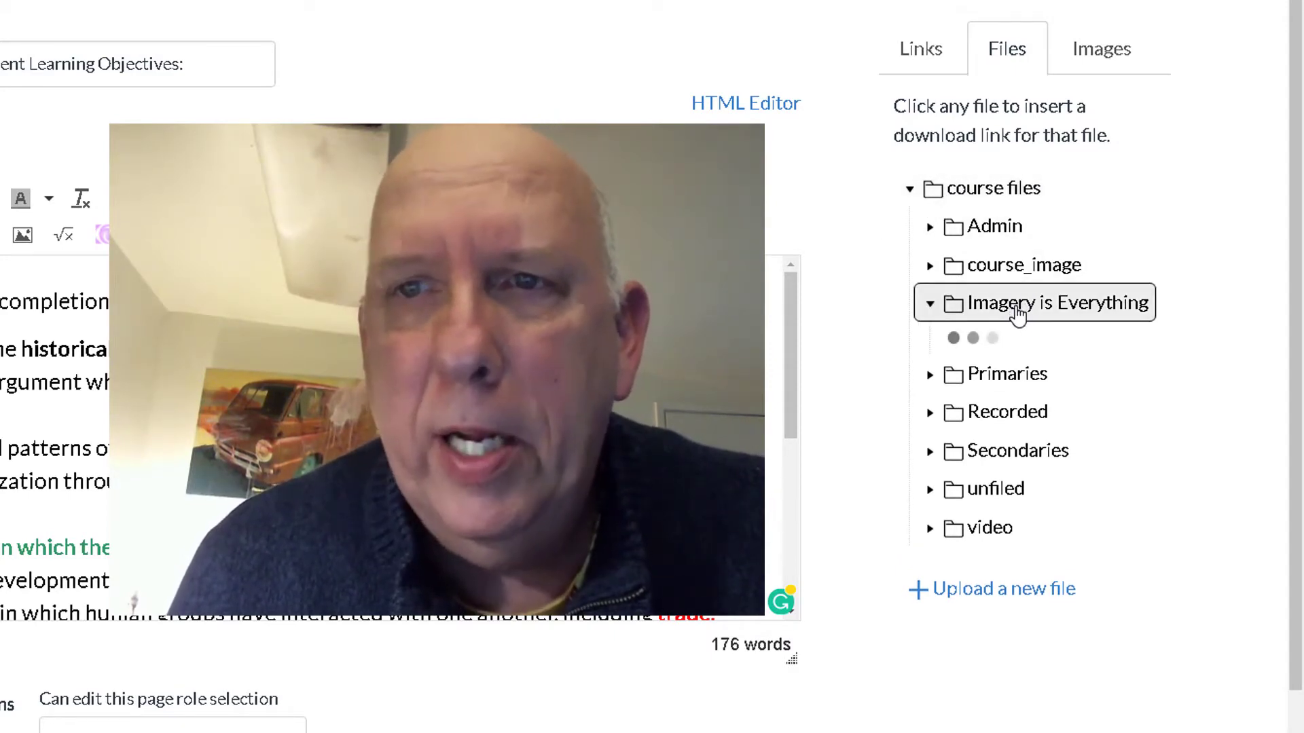
{"action": "scroll", "coordinate": [964, 442], "scroll_direction": "down", "scroll_amount": 6}
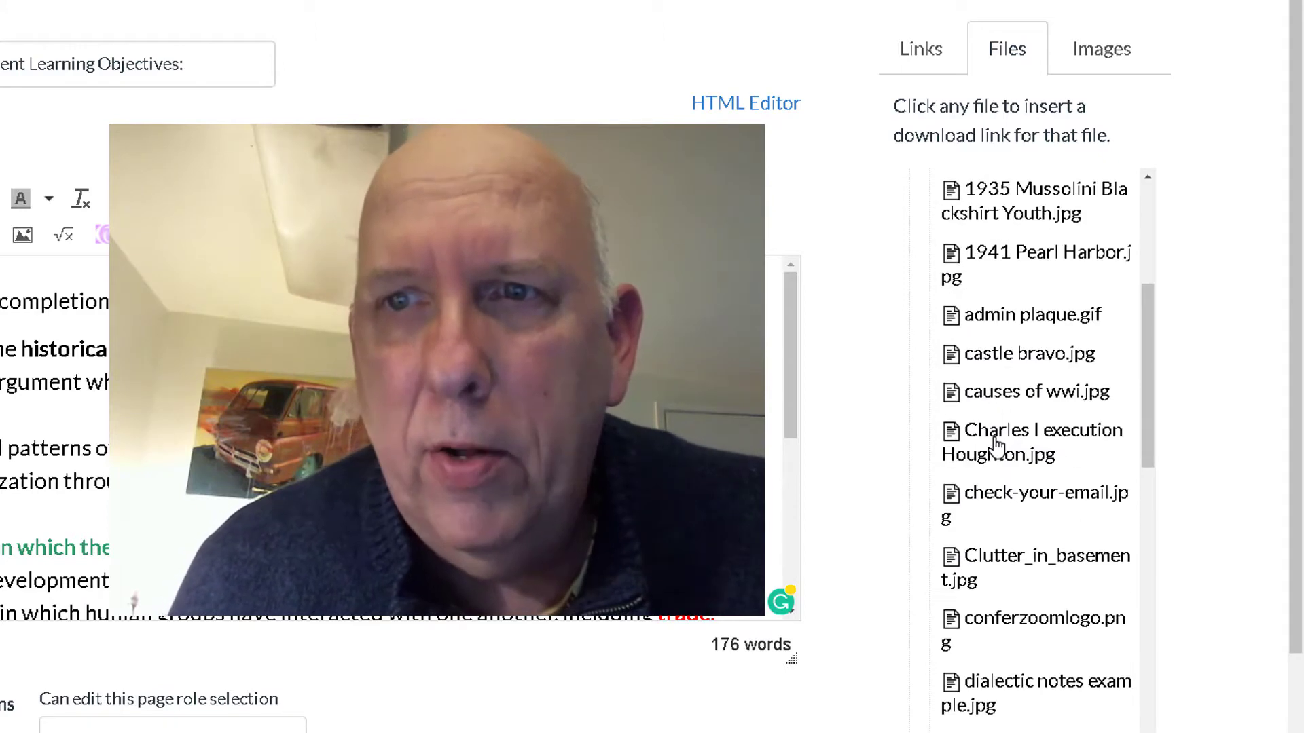
{"action": "scroll", "coordinate": [998, 445], "scroll_direction": "down", "scroll_amount": 4}
{"action": "scroll", "coordinate": [998, 442], "scroll_direction": "up", "scroll_amount": 10}
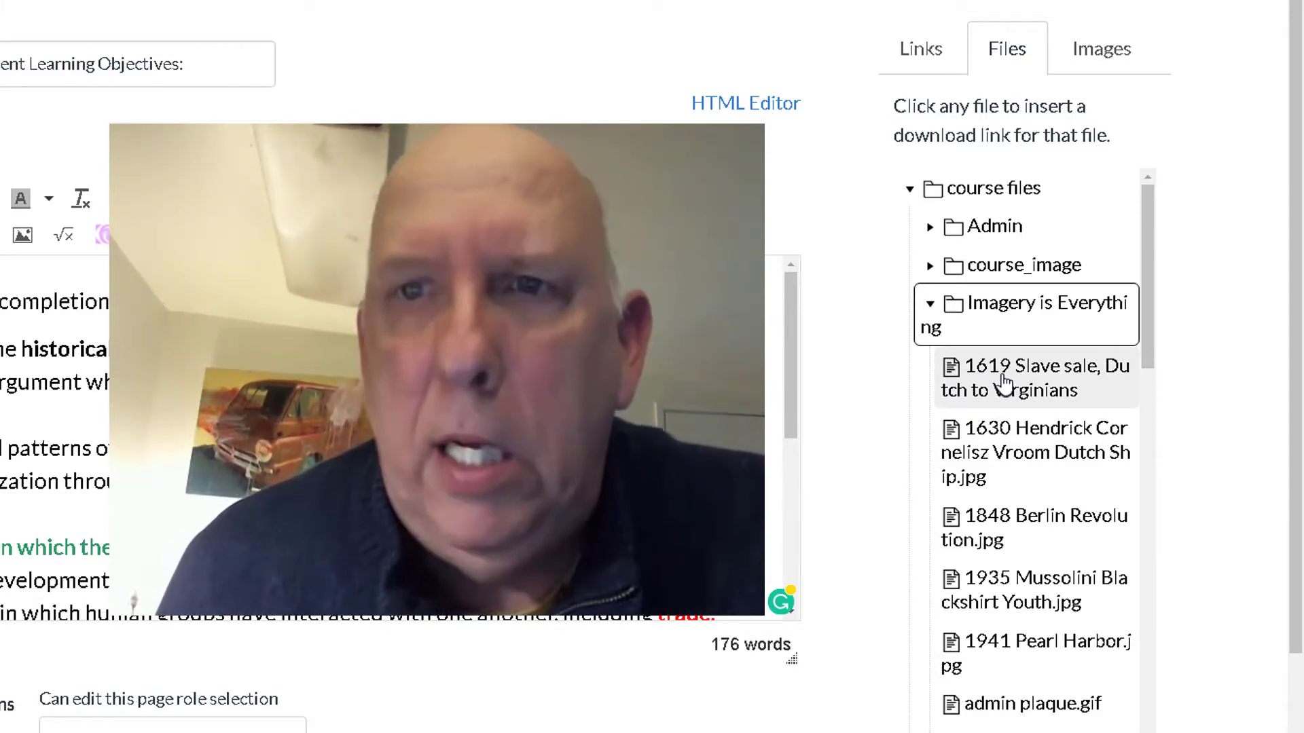
{"action": "left_click", "coordinate": [929, 319]}
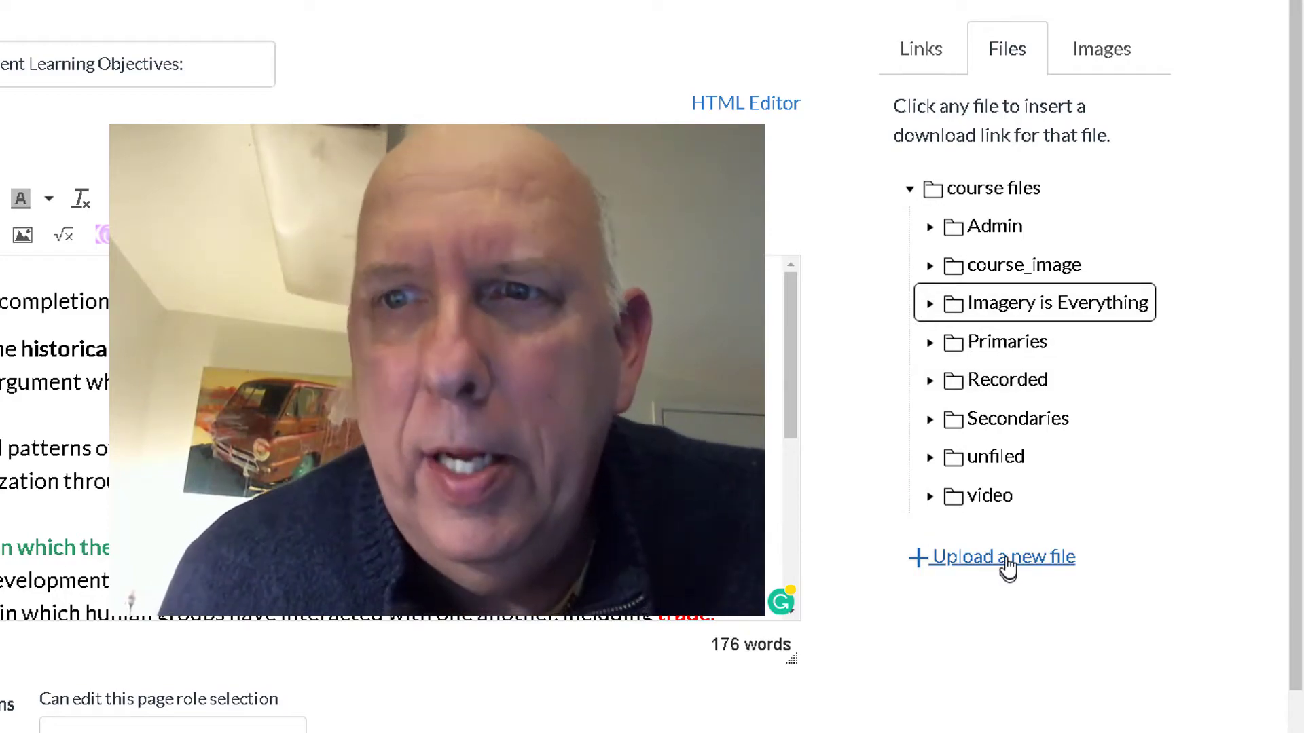
Step: Start a new file upload to the Imagery is Everything folder and pick the image file
{"action": "left_click", "coordinate": [1005, 568]}
{"action": "scroll", "coordinate": [1201, 391], "scroll_direction": "down", "scroll_amount": 2}
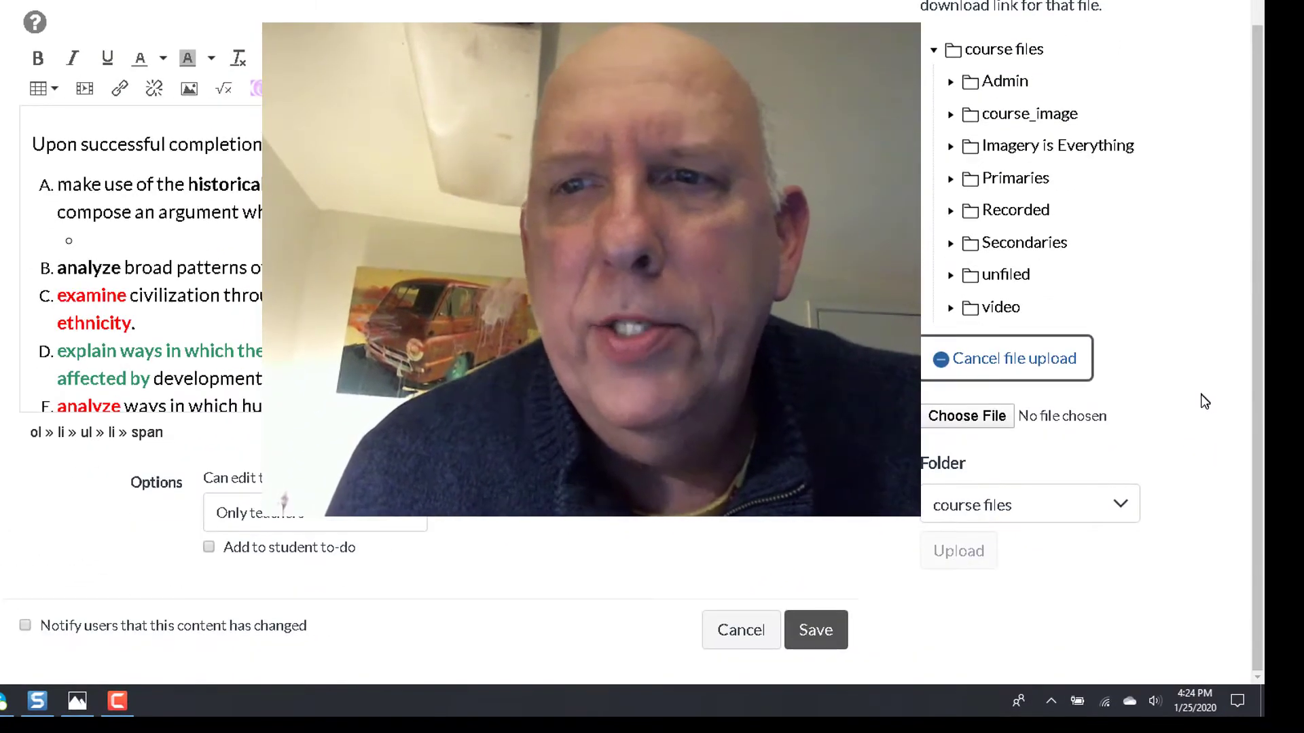
{"action": "left_click", "coordinate": [1119, 509]}
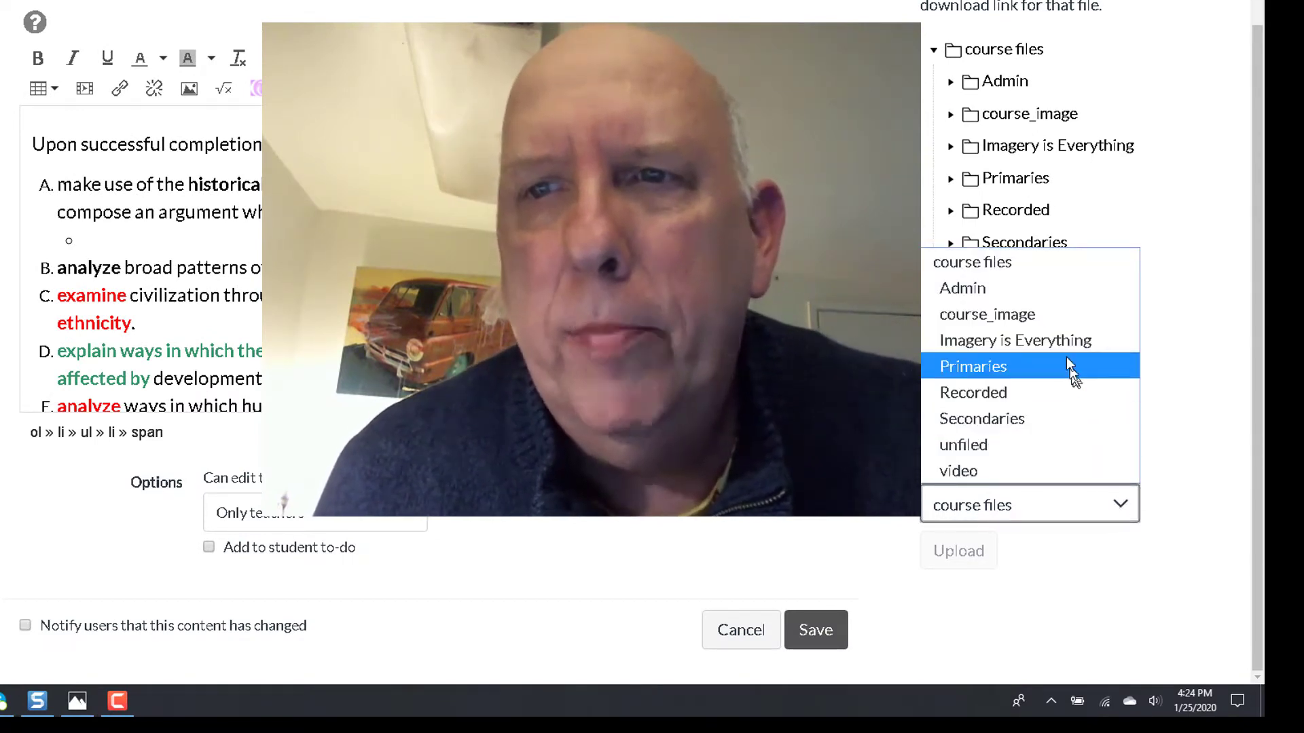
{"action": "left_click", "coordinate": [1062, 341]}
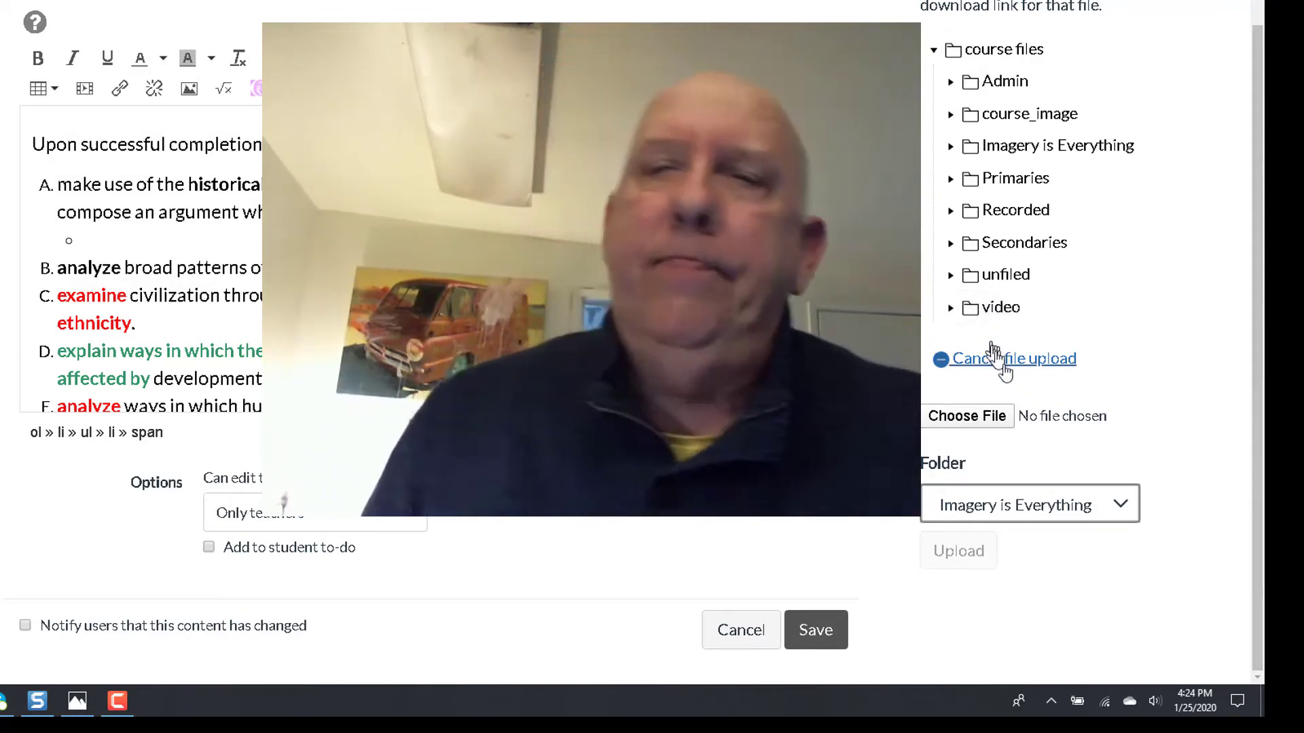
{"action": "left_click", "coordinate": [987, 426]}
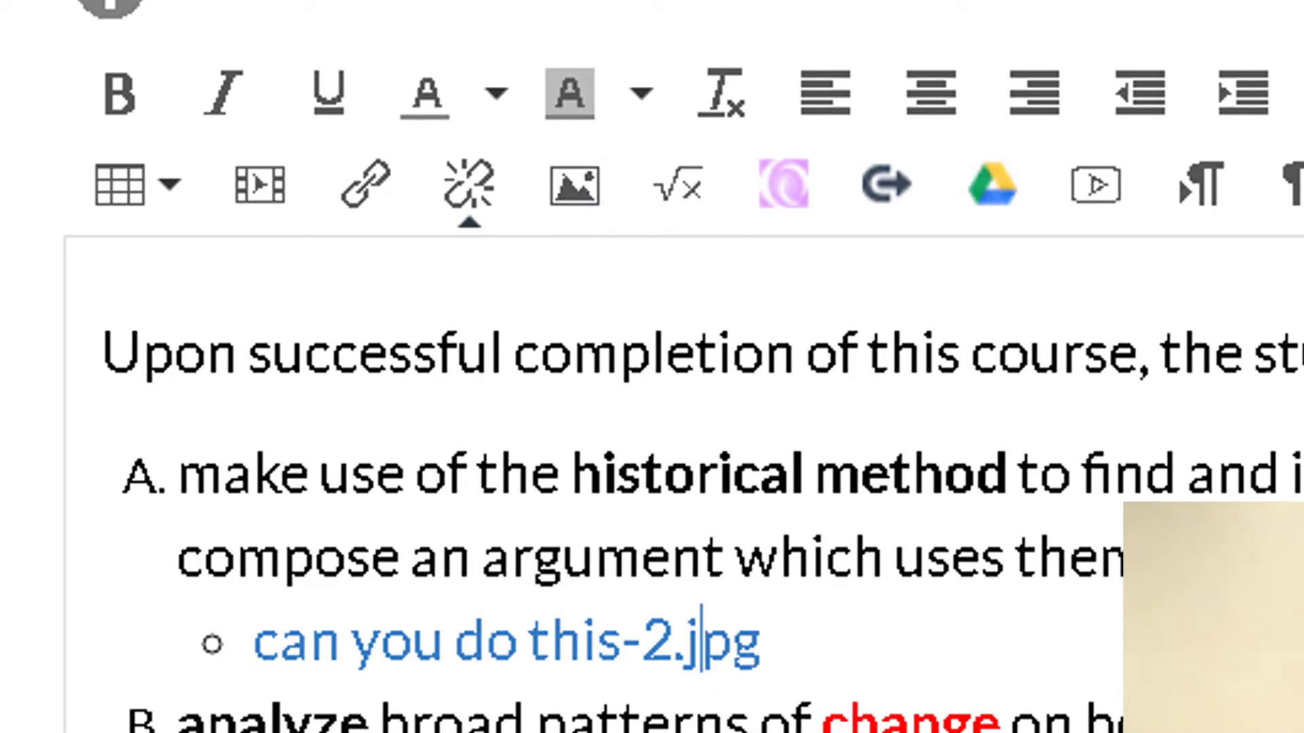
Step: Erase the inserted 'can you do this-2.jpg' link text under objective A
{"action": "key", "text": "Delete"}
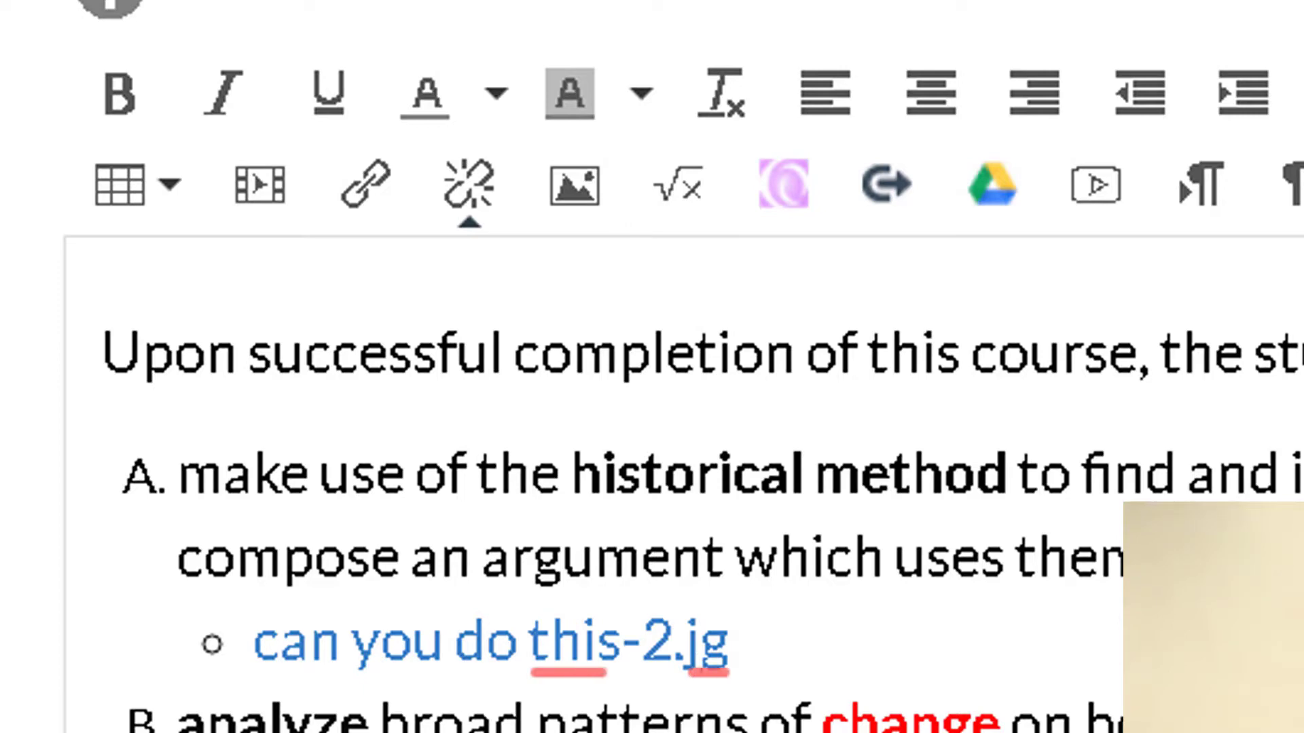
{"action": "key", "text": "BackSpace"}
{"action": "key", "text": "BackSpace"}
{"action": "key", "text": "BackSpace"}
{"action": "key", "text": "BackSpace"}
{"action": "key", "text": "BackSpace"}
{"action": "key", "text": "BackSpace"}
{"action": "key", "text": "BackSpace"}
{"action": "key", "text": "BackSpace"}
{"action": "key", "text": "BackSpace"}
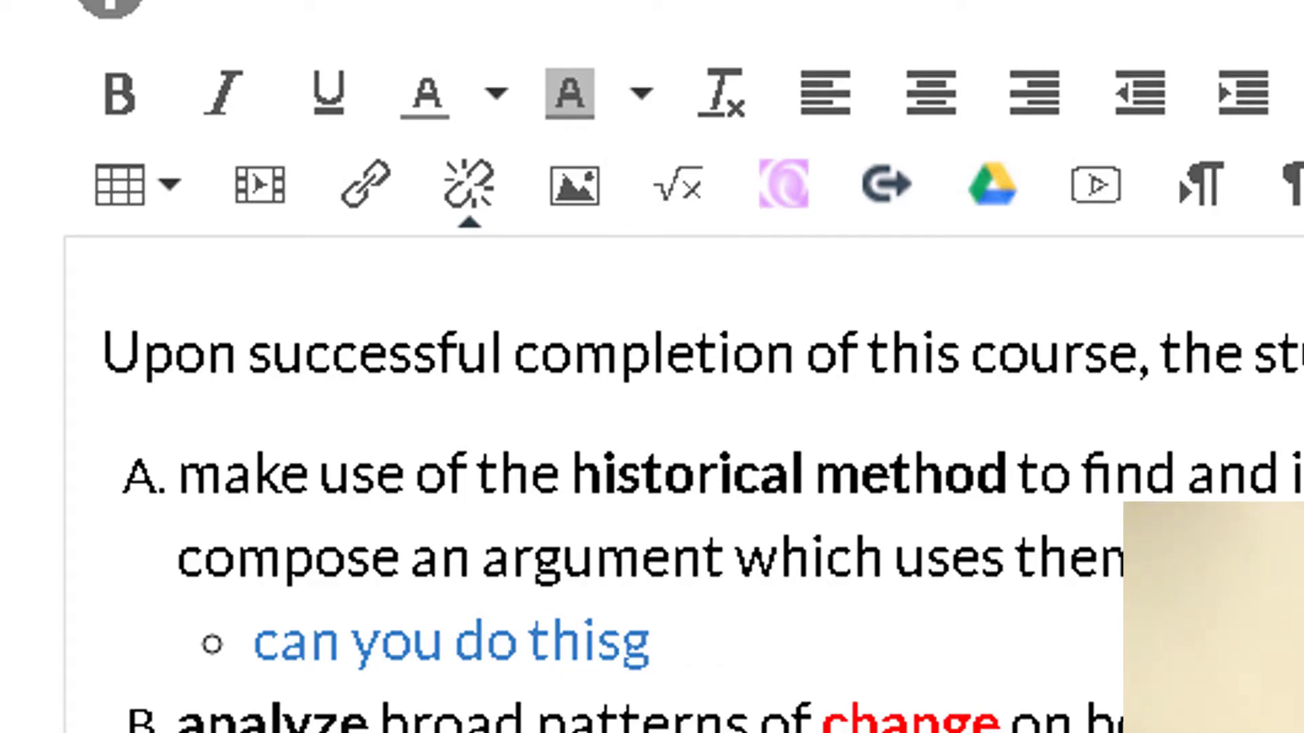
{"action": "key", "text": "BackSpace"}
{"action": "key", "text": "BackSpace"}
{"action": "key", "text": "BackSpace"}
{"action": "key", "text": "BackSpace"}
{"action": "key", "text": "BackSpace"}
{"action": "key", "text": "BackSpace"}
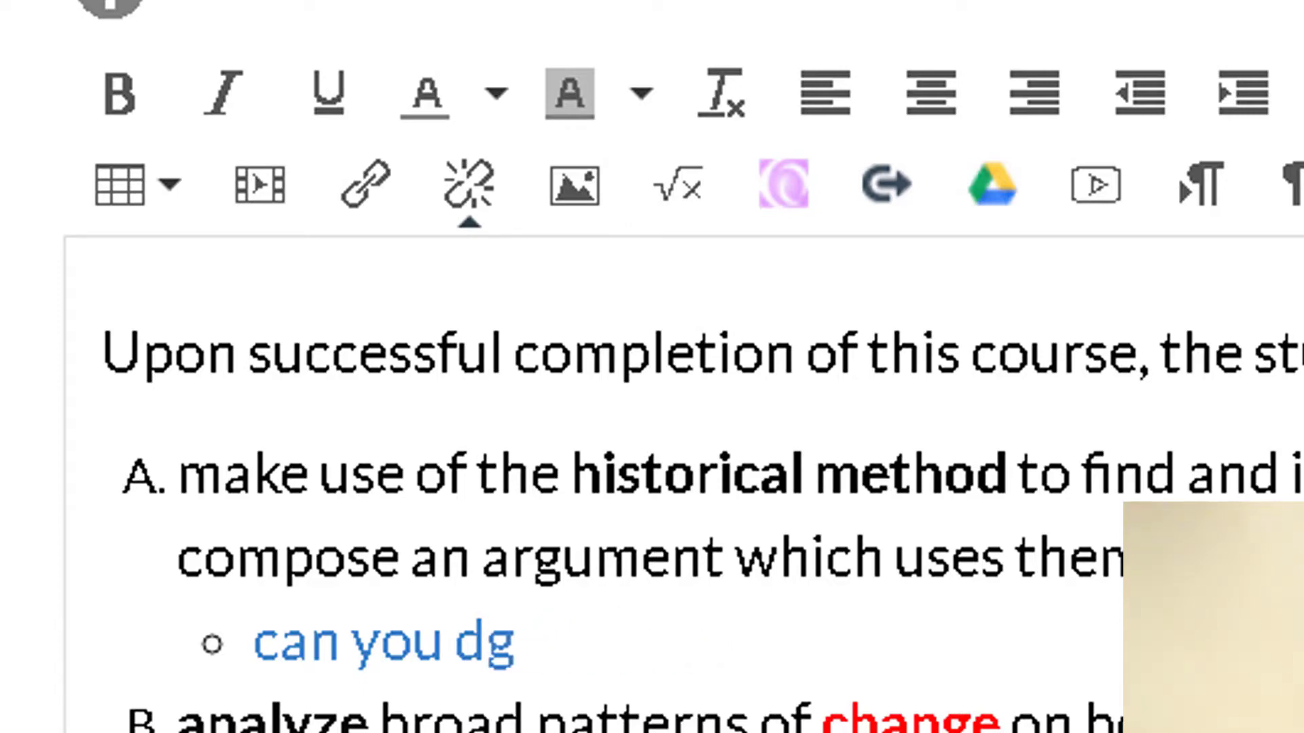
{"action": "key", "text": "BackSpace"}
{"action": "key", "text": "BackSpace"}
{"action": "key", "text": "BackSpace"}
{"action": "key", "text": "BackSpace"}
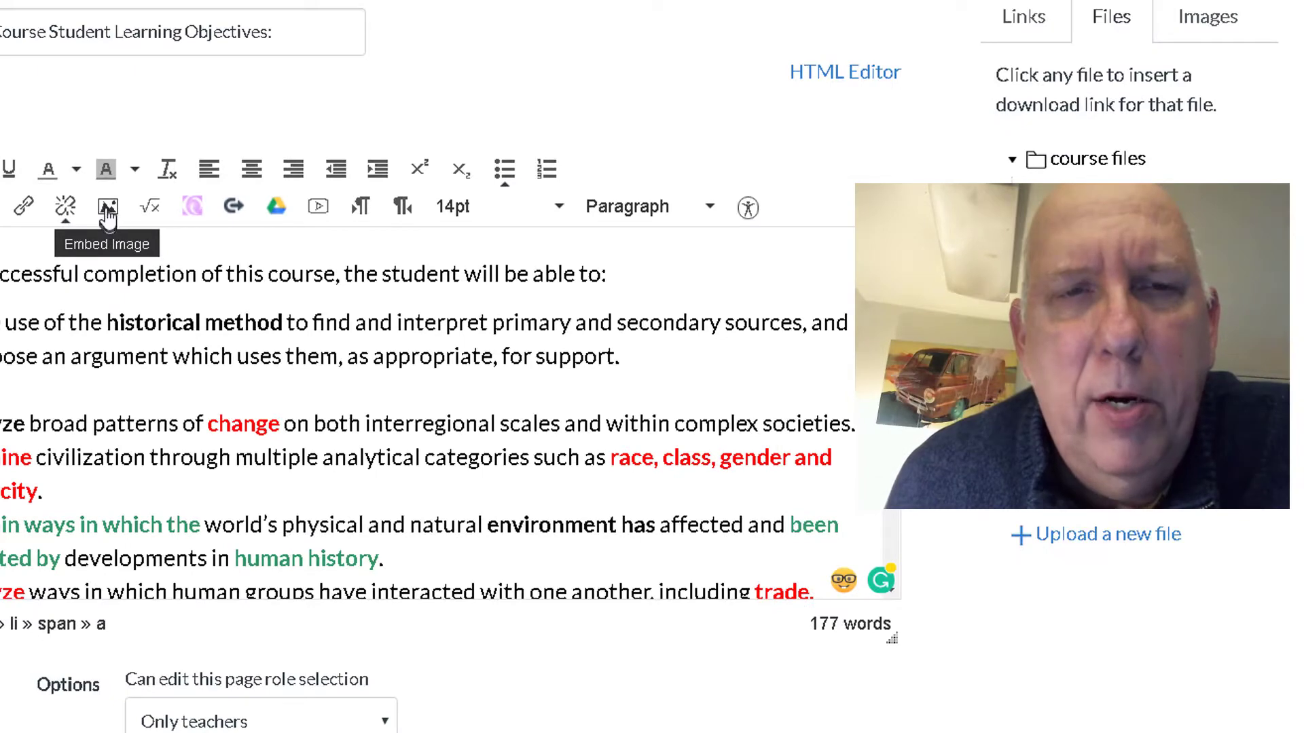
Step: Embed an image, choosing can you do this.jpg from Course files > Imagery is Everything
{"action": "left_click", "coordinate": [108, 207]}
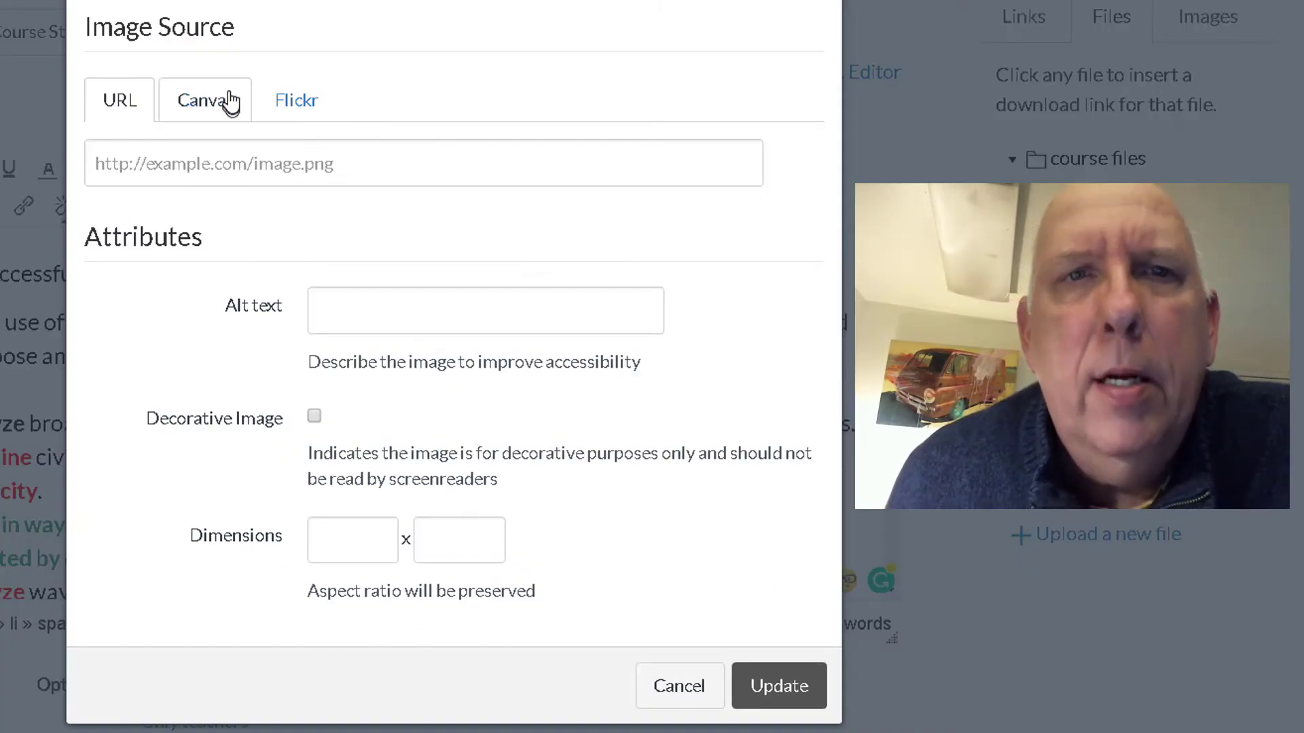
{"action": "left_click", "coordinate": [231, 102]}
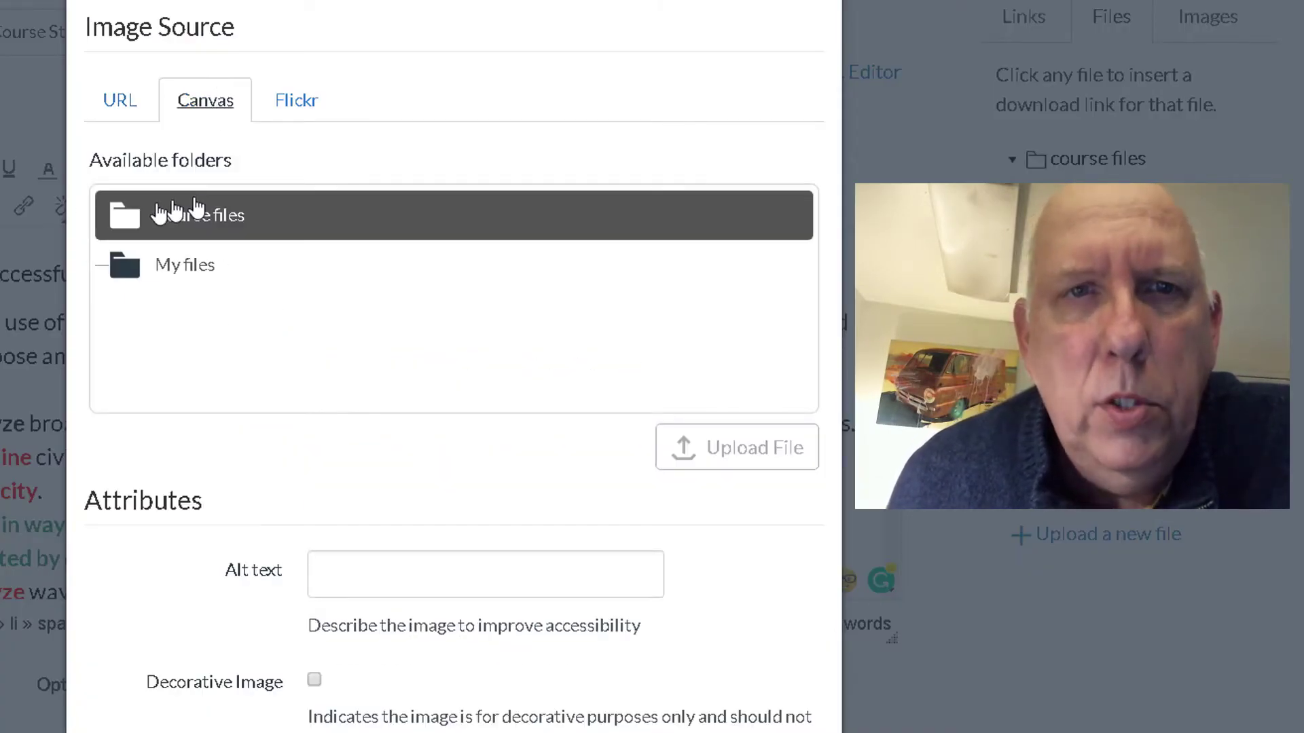
{"action": "left_click", "coordinate": [178, 223]}
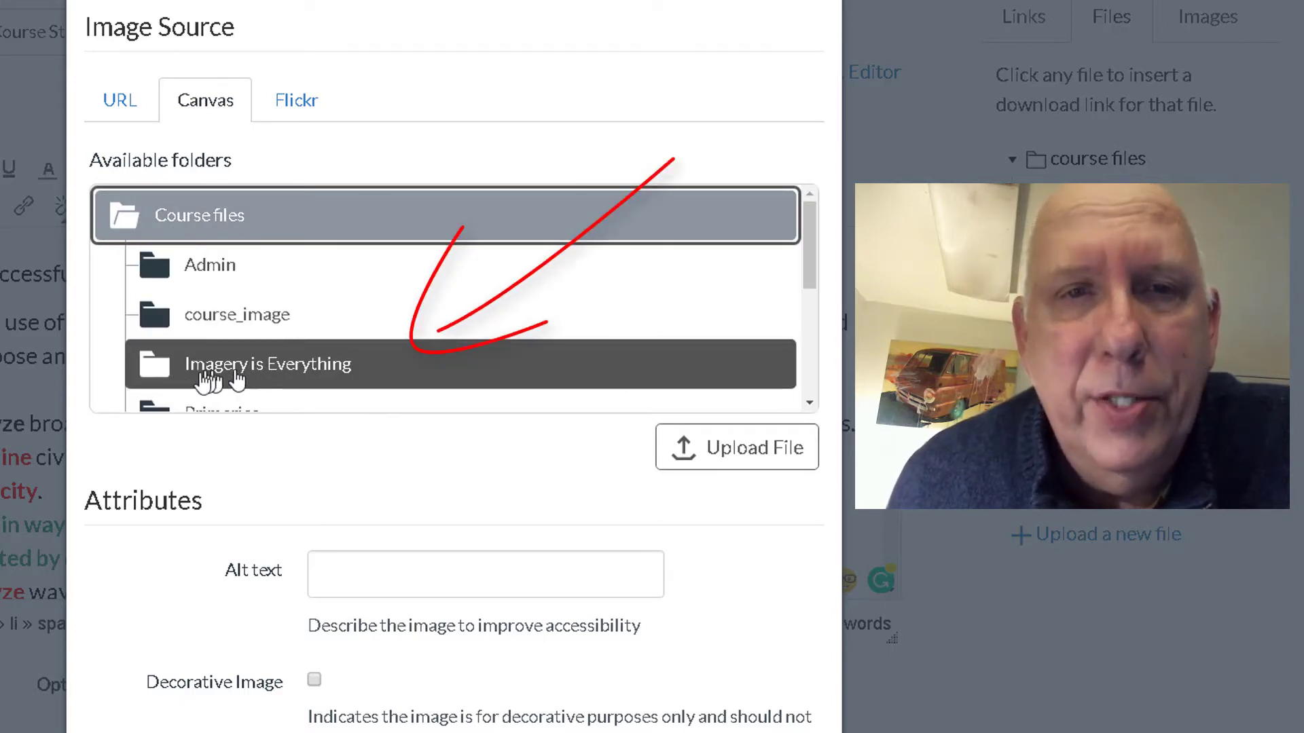
{"action": "left_click", "coordinate": [169, 370]}
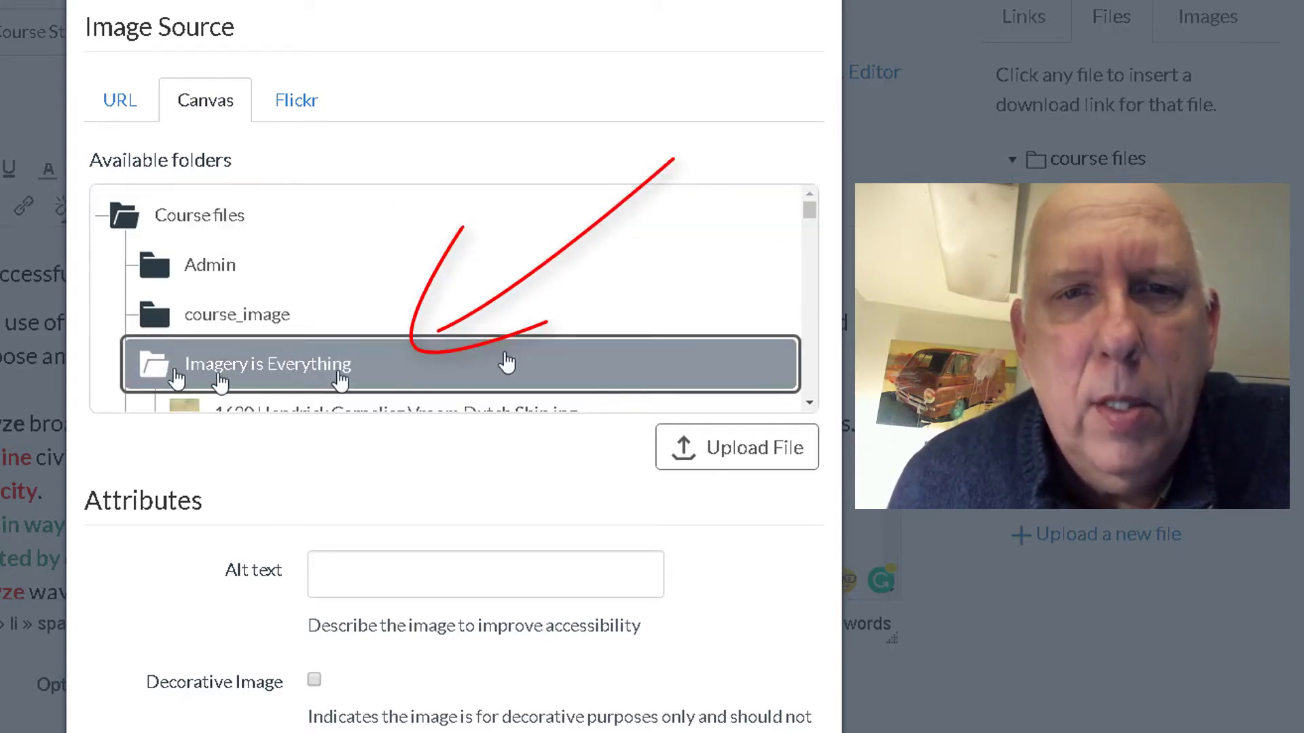
{"action": "scroll", "coordinate": [515, 339], "scroll_direction": "down", "scroll_amount": 5}
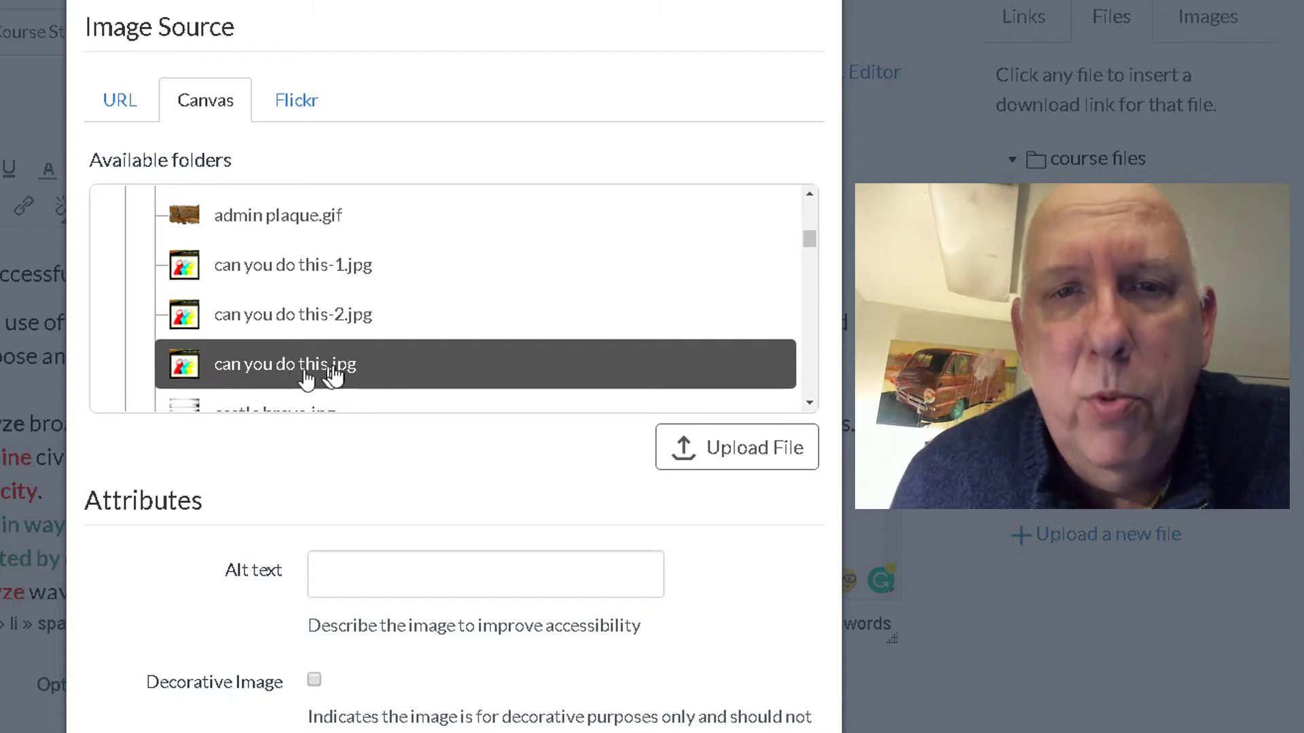
{"action": "left_click", "coordinate": [185, 372]}
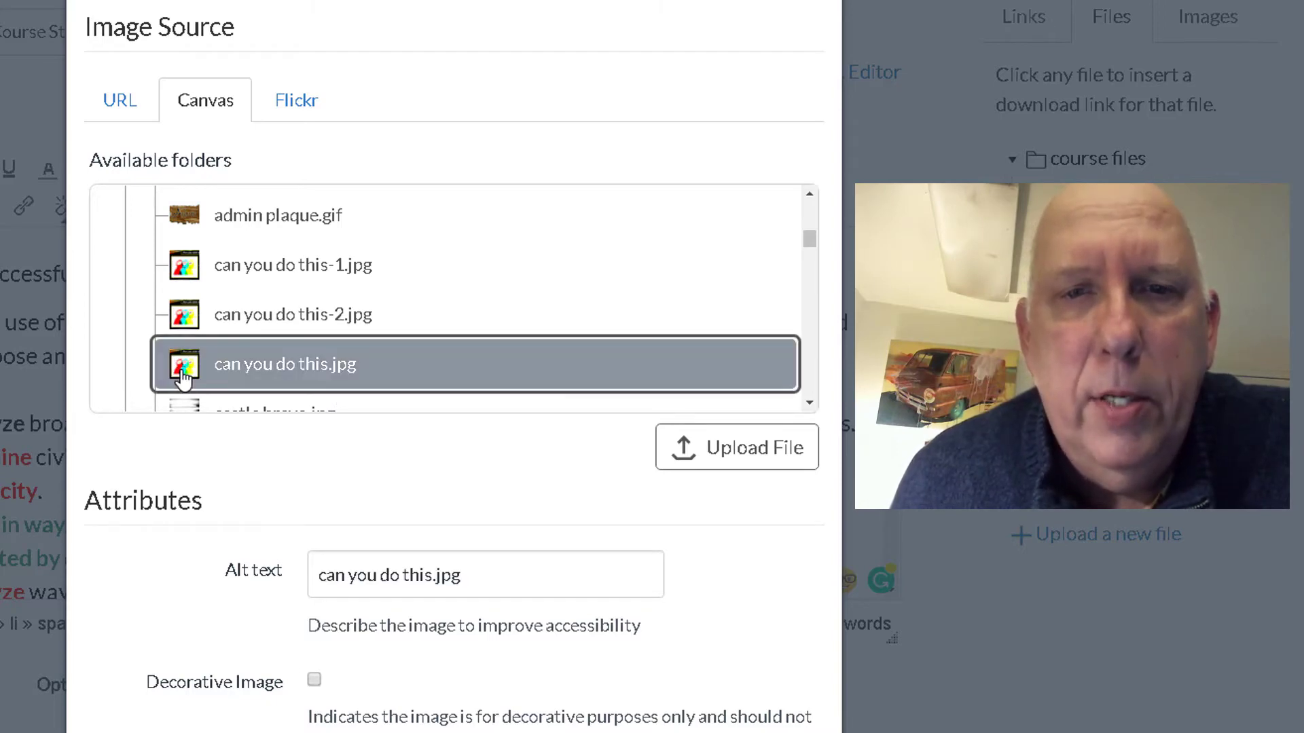
Step: Change the alt text to 'can you do this?' and set the width to 420 (height 225)
{"action": "scroll", "coordinate": [537, 455], "scroll_direction": "down", "scroll_amount": 3}
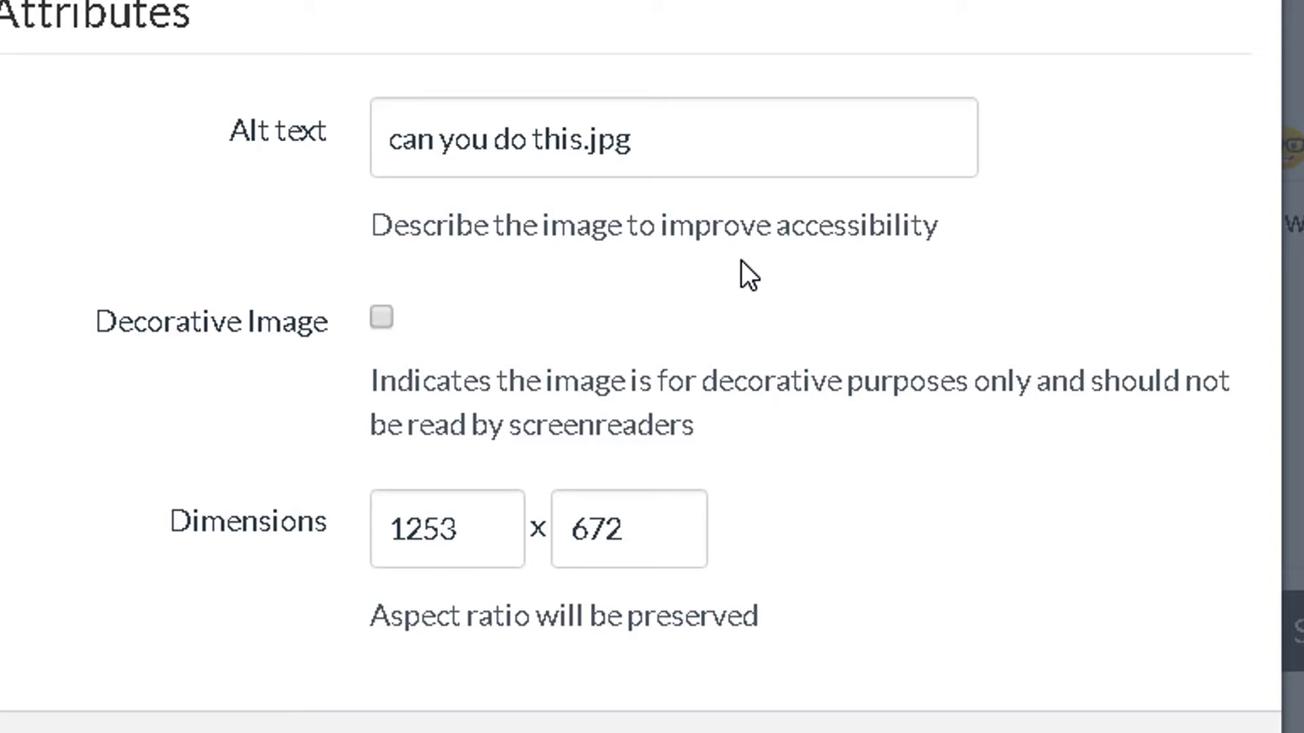
{"action": "left_click", "coordinate": [711, 123]}
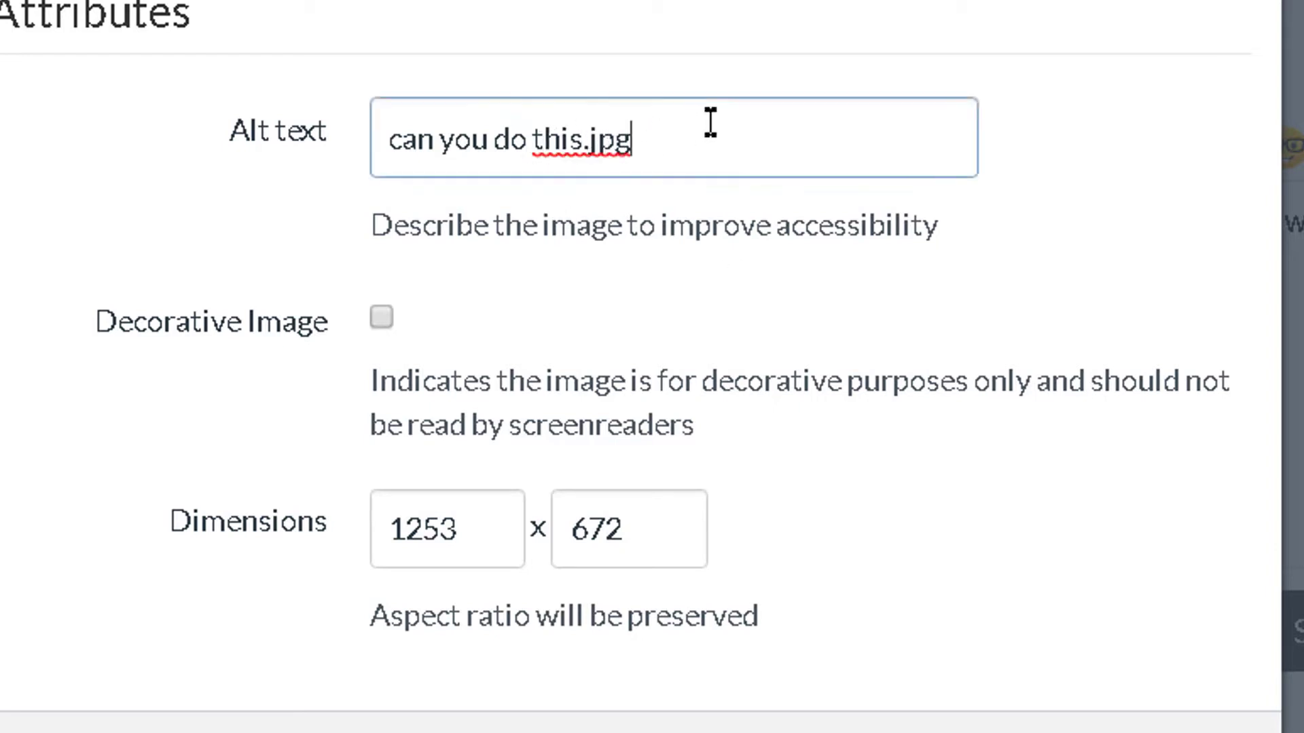
{"action": "key", "text": "BackSpace"}
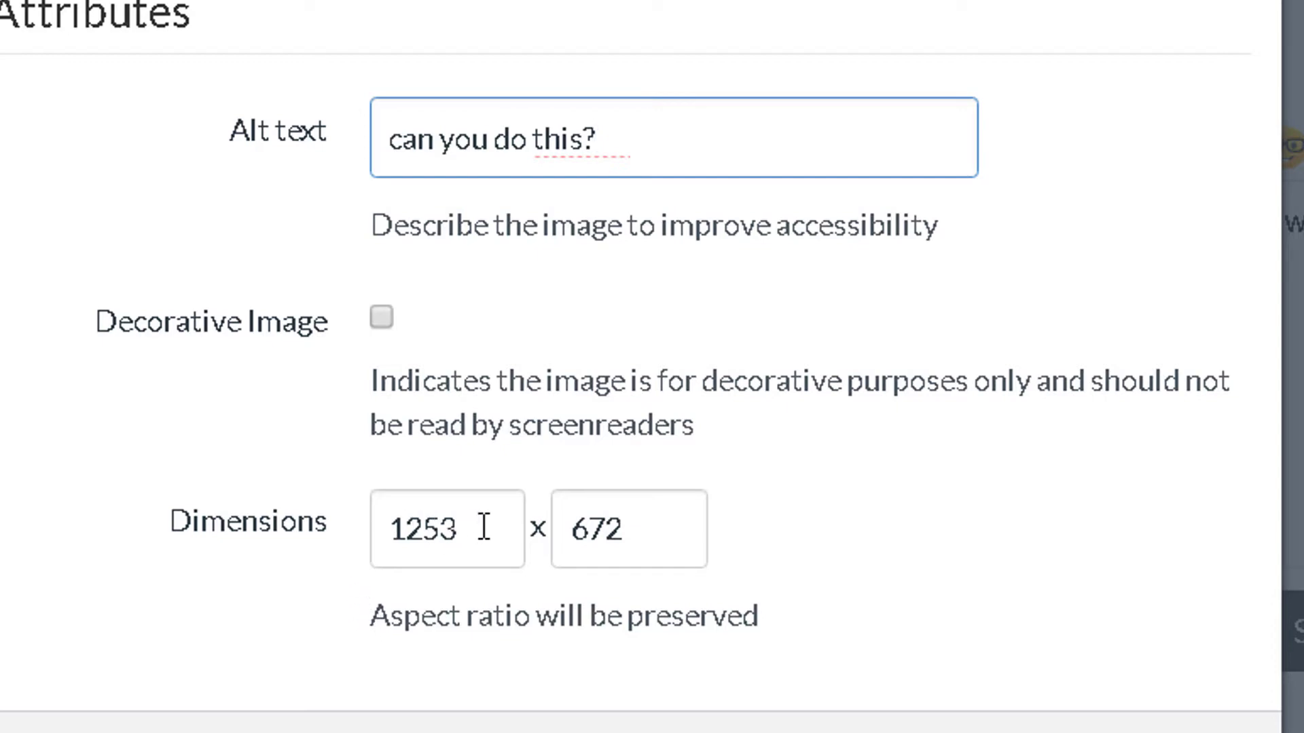
{"action": "left_click_drag", "start_coordinate": [483, 527], "coordinate": [393, 527]}
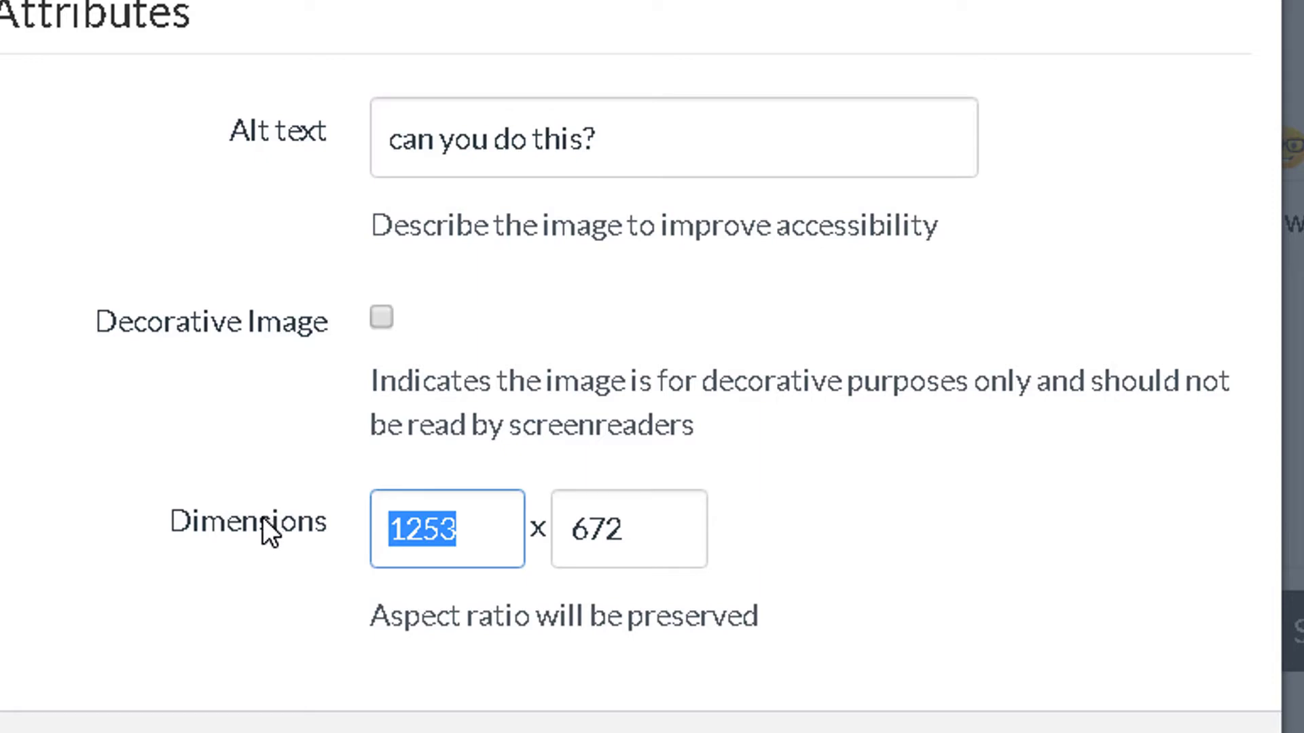
{"action": "type", "text": "420"}
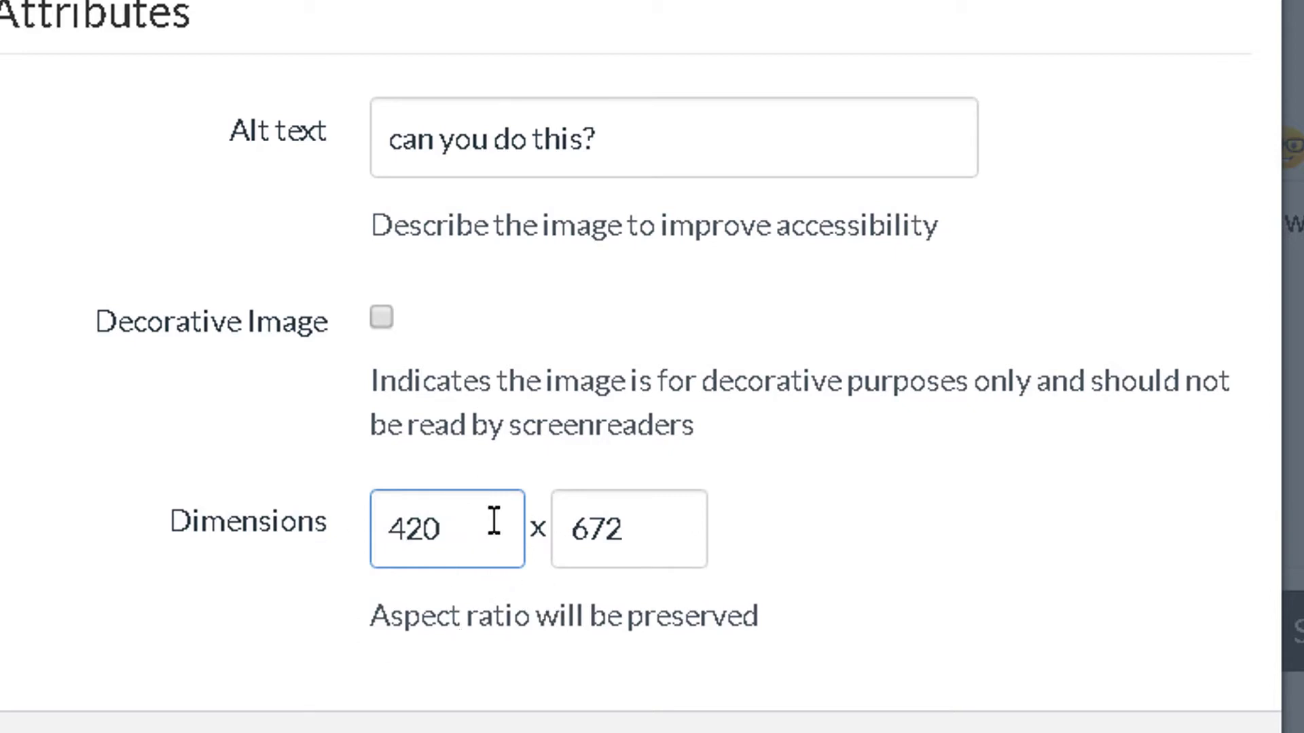
{"action": "key", "text": "Tab"}
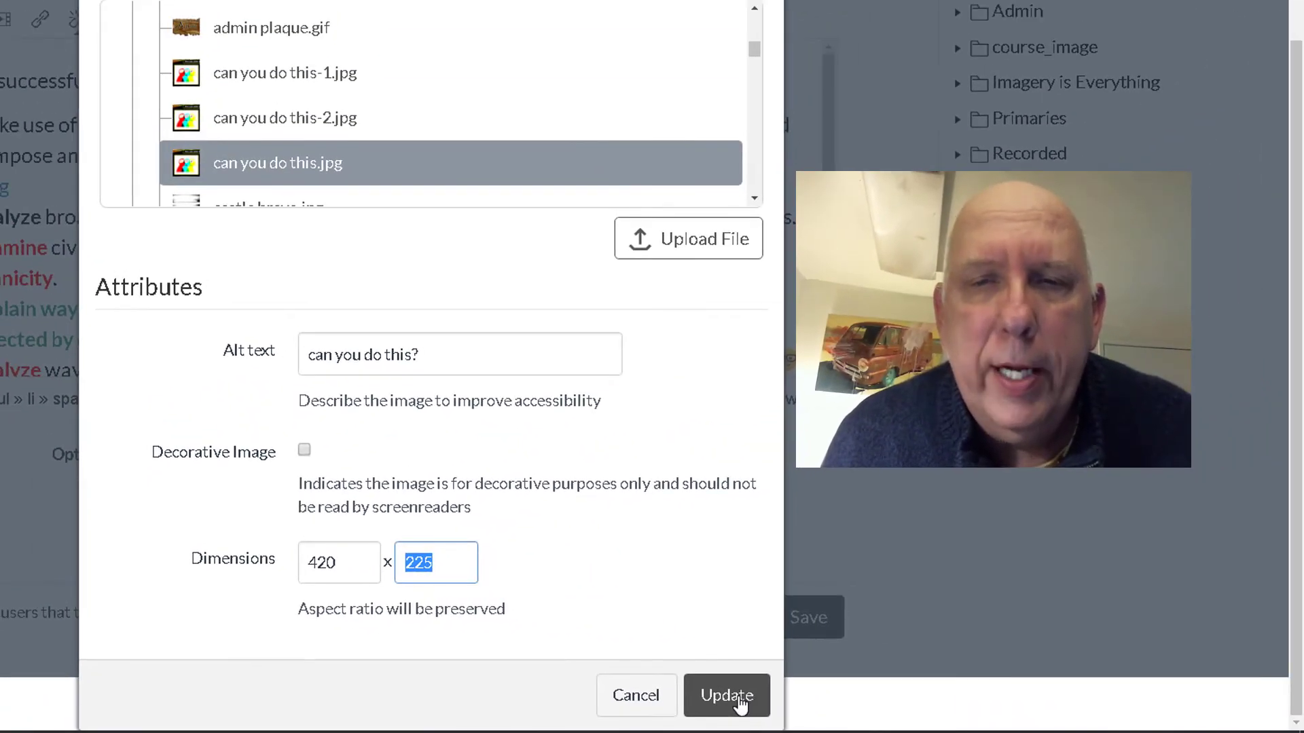
Step: Insert the 420 × 225 image under objective A and center-align it
{"action": "left_click", "coordinate": [739, 700]}
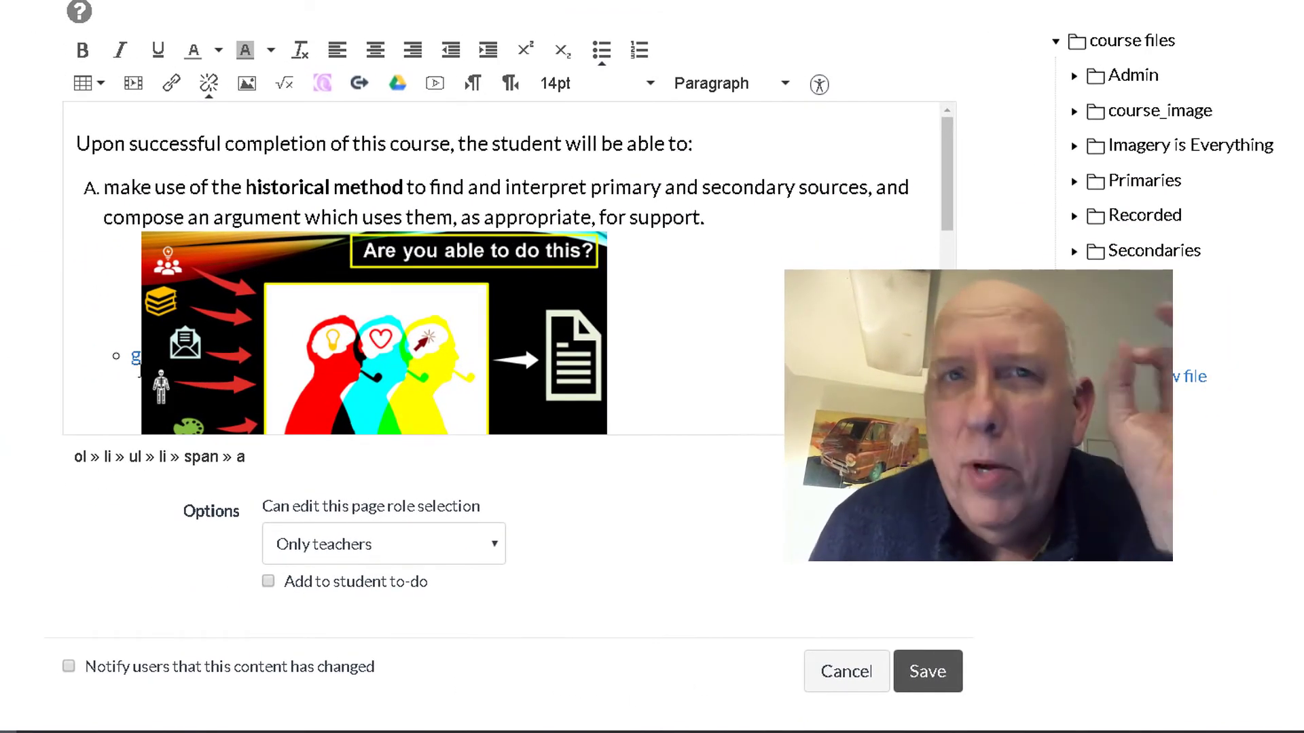
{"action": "left_click", "coordinate": [377, 357]}
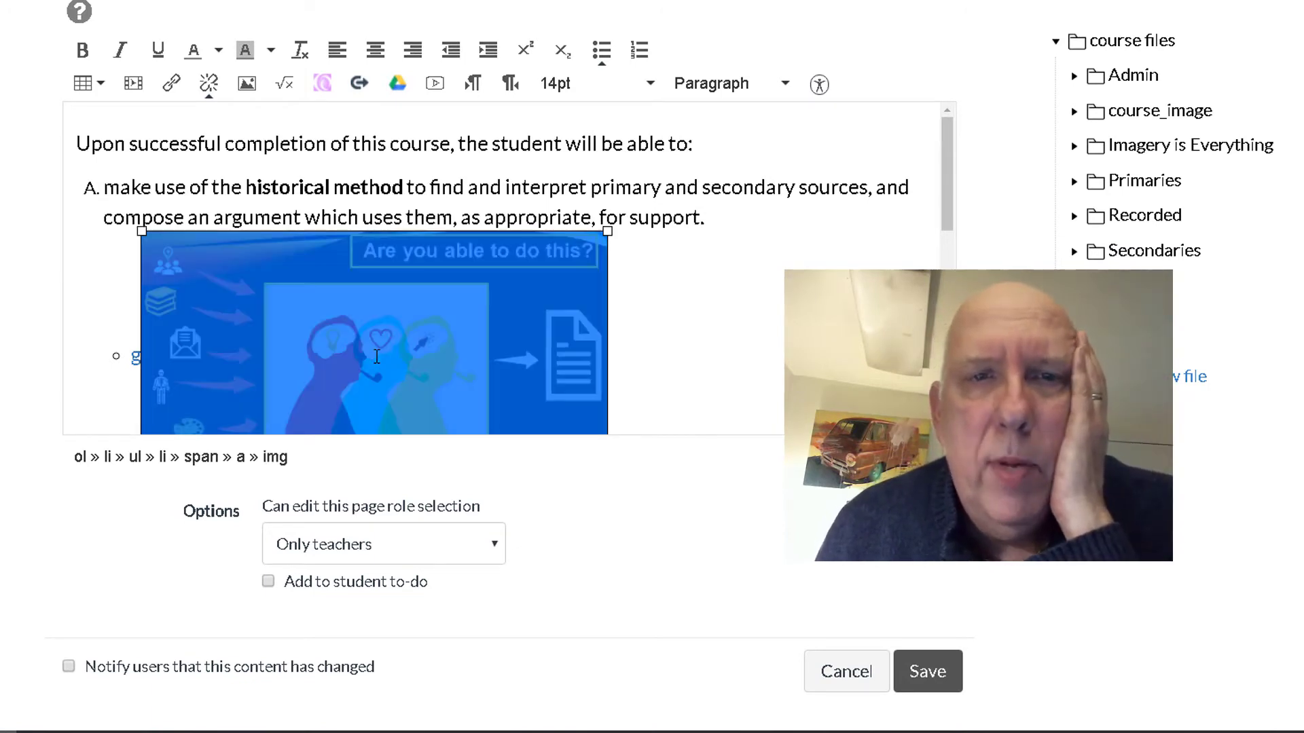
{"action": "left_click", "coordinate": [377, 57]}
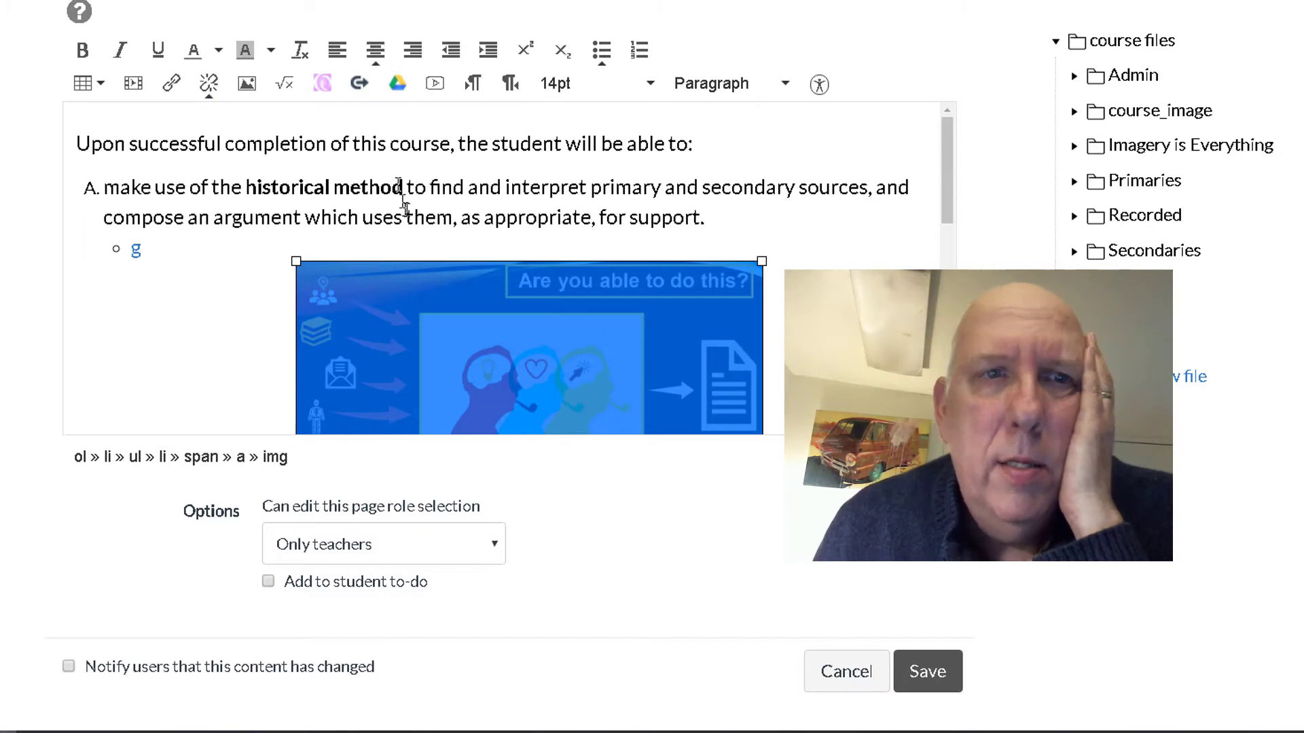
{"action": "left_click", "coordinate": [151, 252]}
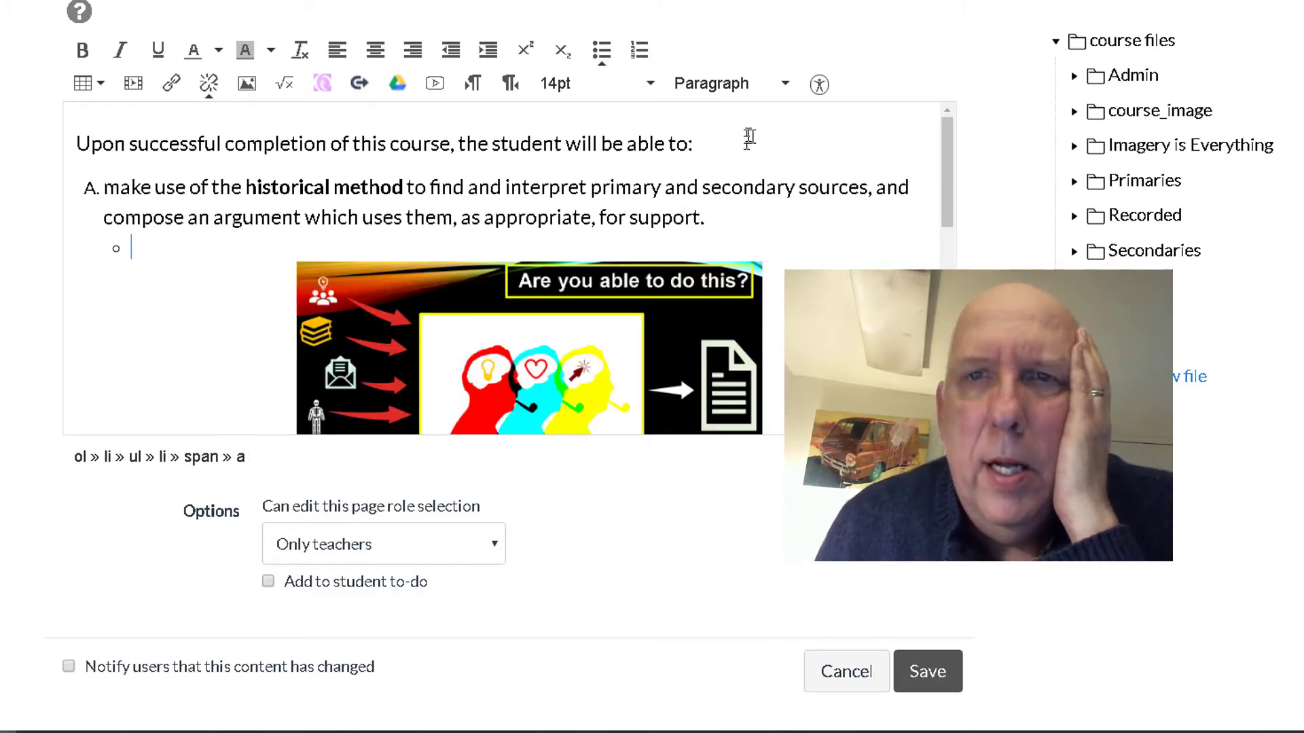
{"action": "left_click_drag", "start_coordinate": [943, 160], "coordinate": [951, 216]}
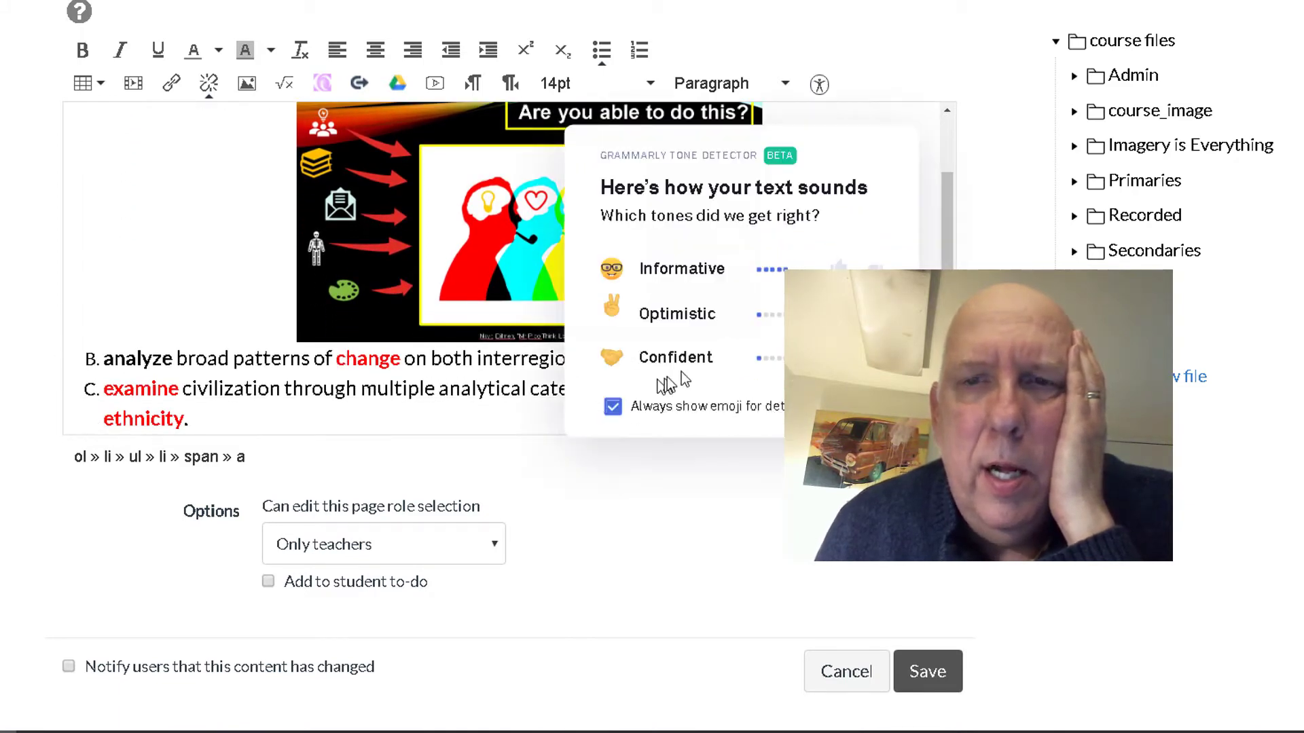
Step: Save the syllabus, then enlarge the embedded image from its top-left corner
{"action": "left_click", "coordinate": [937, 662]}
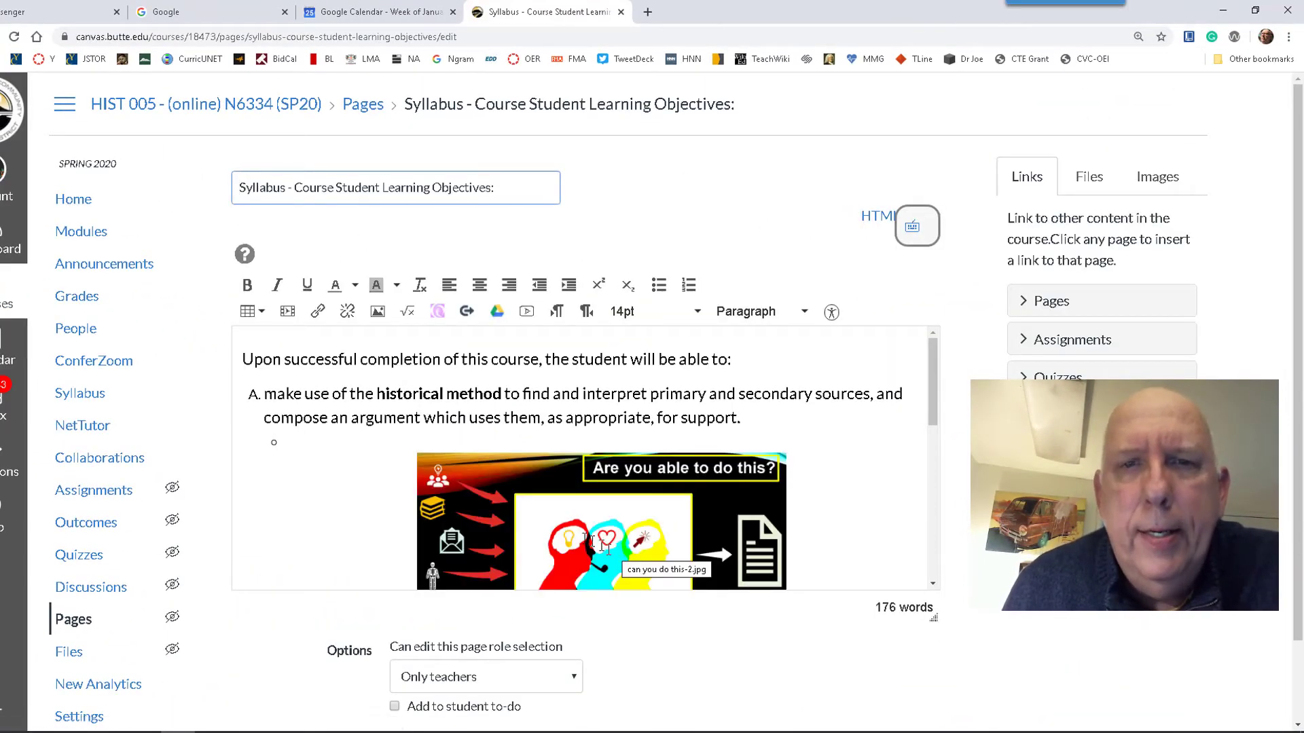
{"action": "left_click", "coordinate": [590, 541]}
{"action": "left_click_drag", "start_coordinate": [417, 452], "coordinate": [320, 422]}
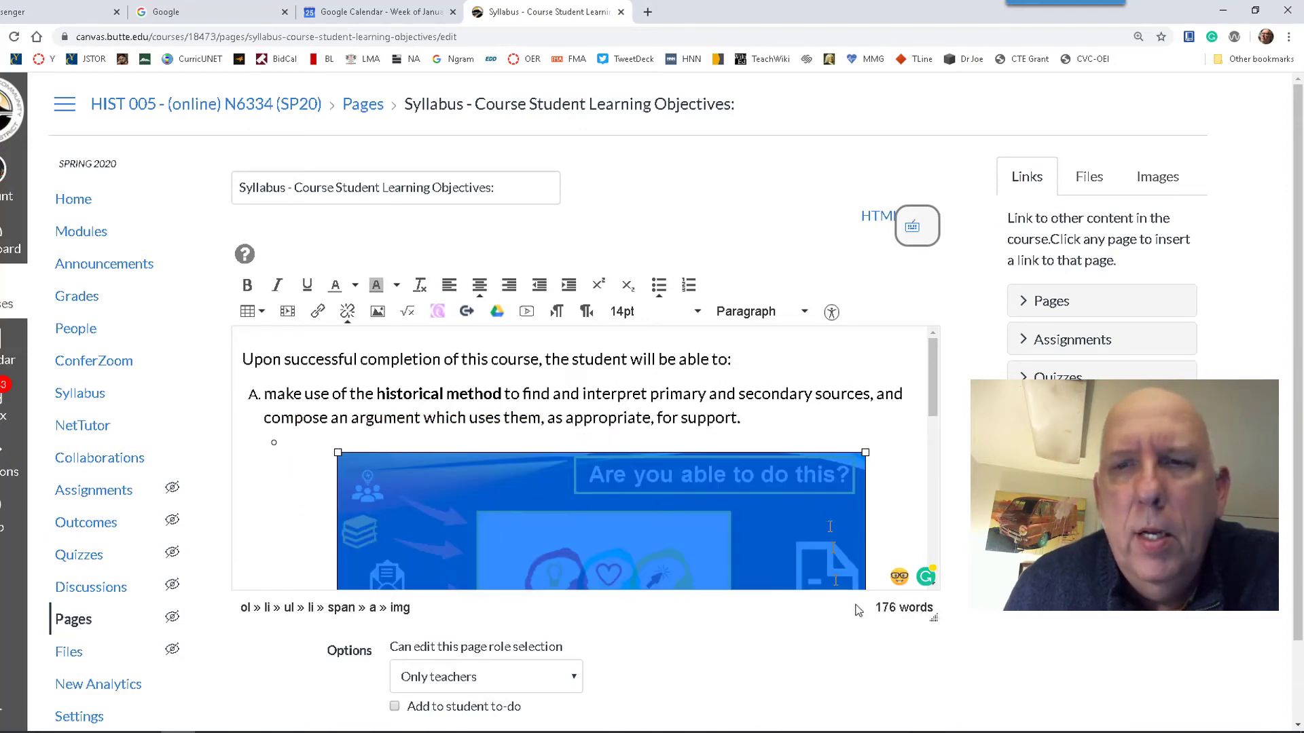
{"action": "scroll", "coordinate": [1021, 613], "scroll_direction": "down", "scroll_amount": 2}
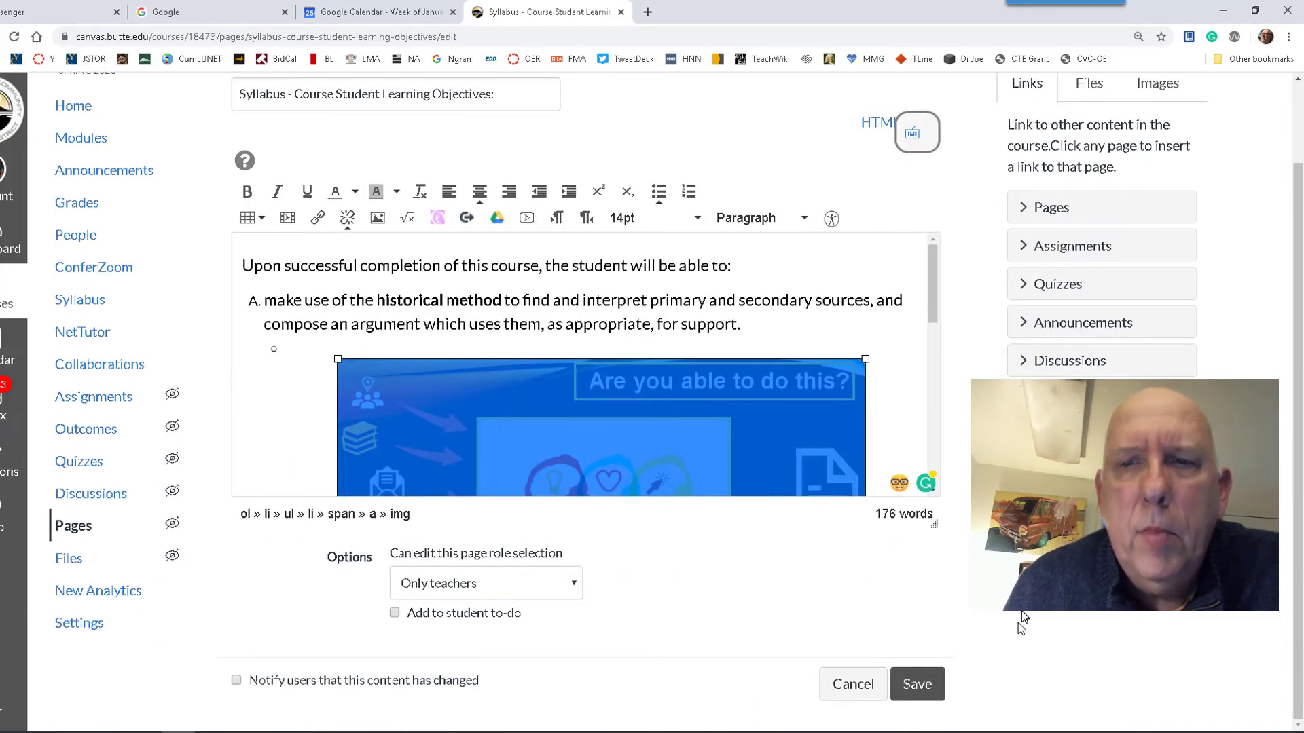
Step: Save the page again and scroll through it to check the enlarged image
{"action": "left_click", "coordinate": [924, 686]}
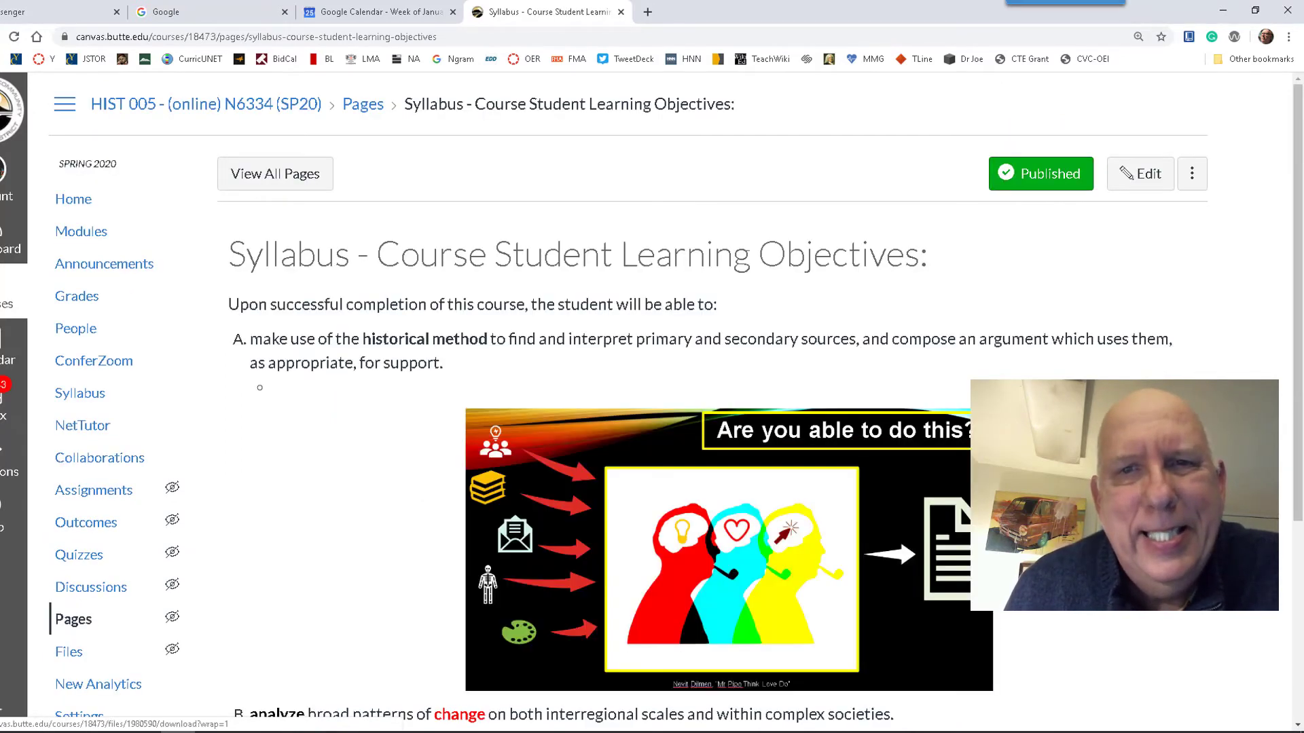
{"action": "scroll", "coordinate": [888, 610], "scroll_direction": "down", "scroll_amount": 3}
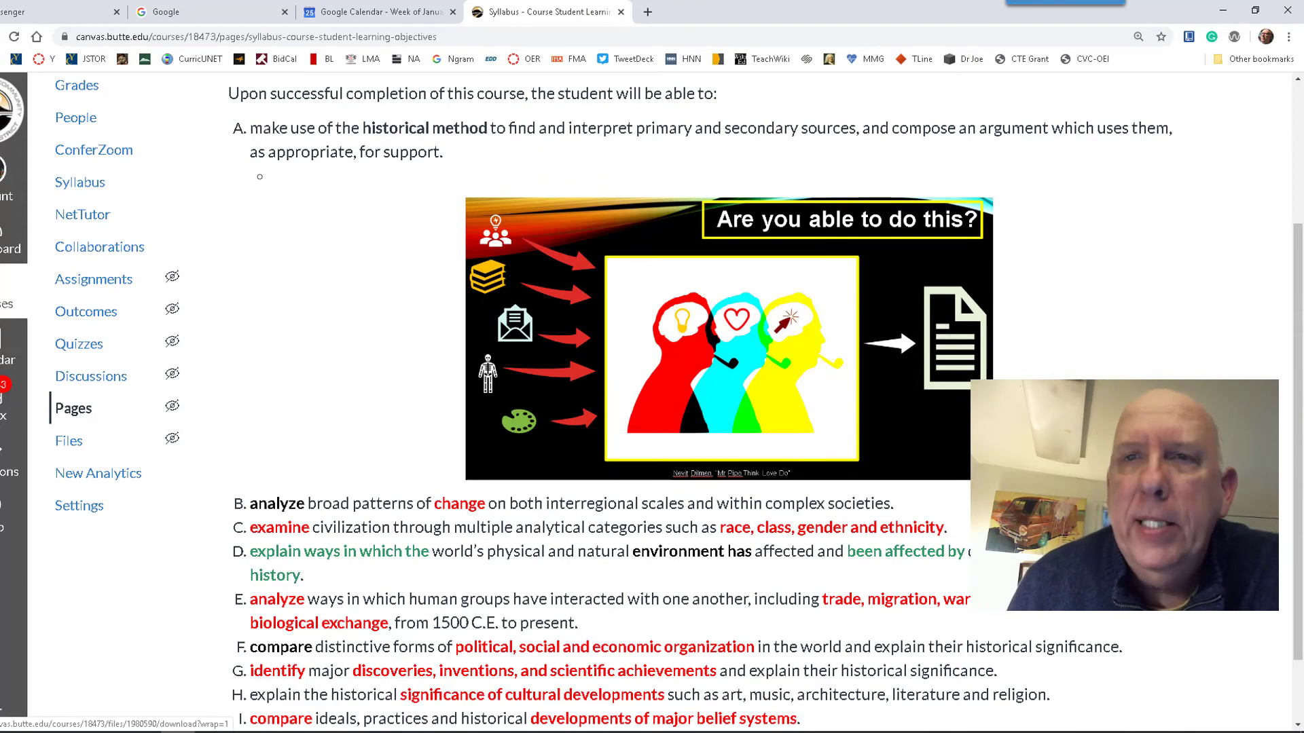
{"action": "scroll", "coordinate": [1073, 262], "scroll_direction": "up", "scroll_amount": 3}
Step: Add a caption bullet ending 'This is what Historical Method is about.', correcting 'THis' to 'This'
{"action": "left_click", "coordinate": [1152, 171]}
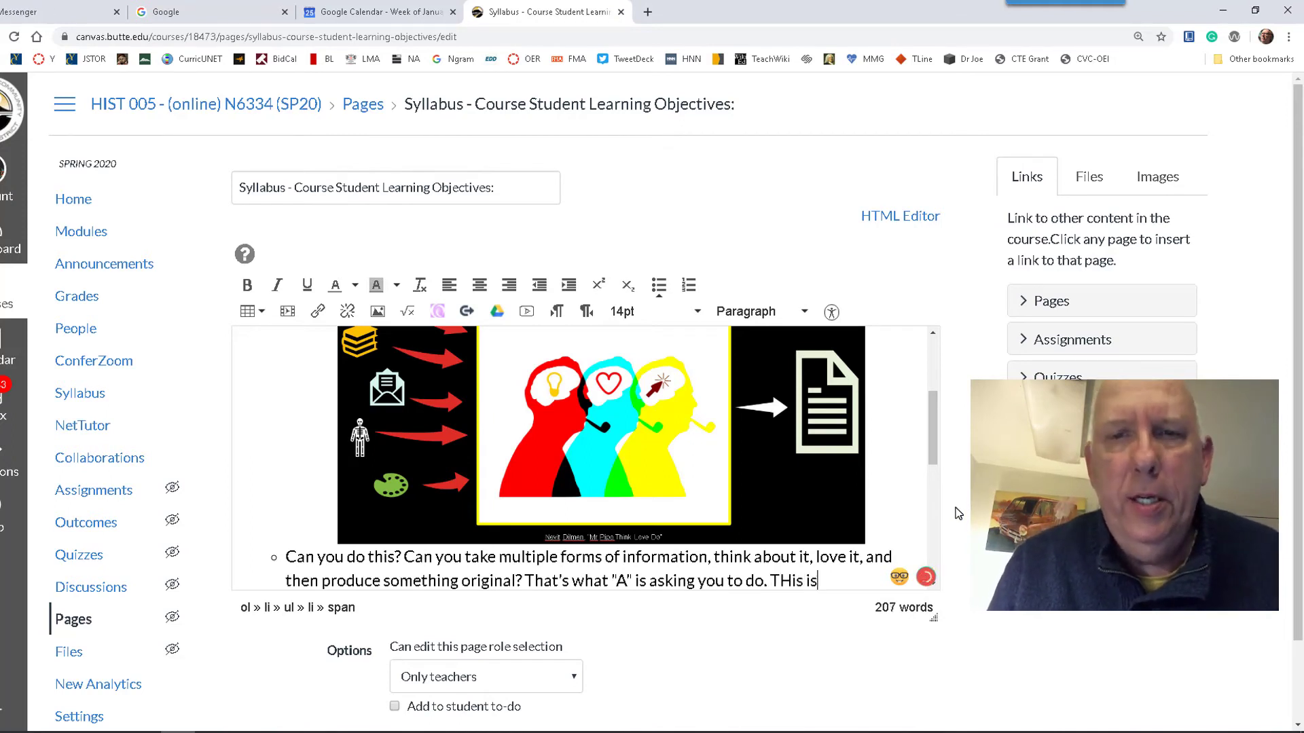
{"action": "type", "text": "at Hist"}
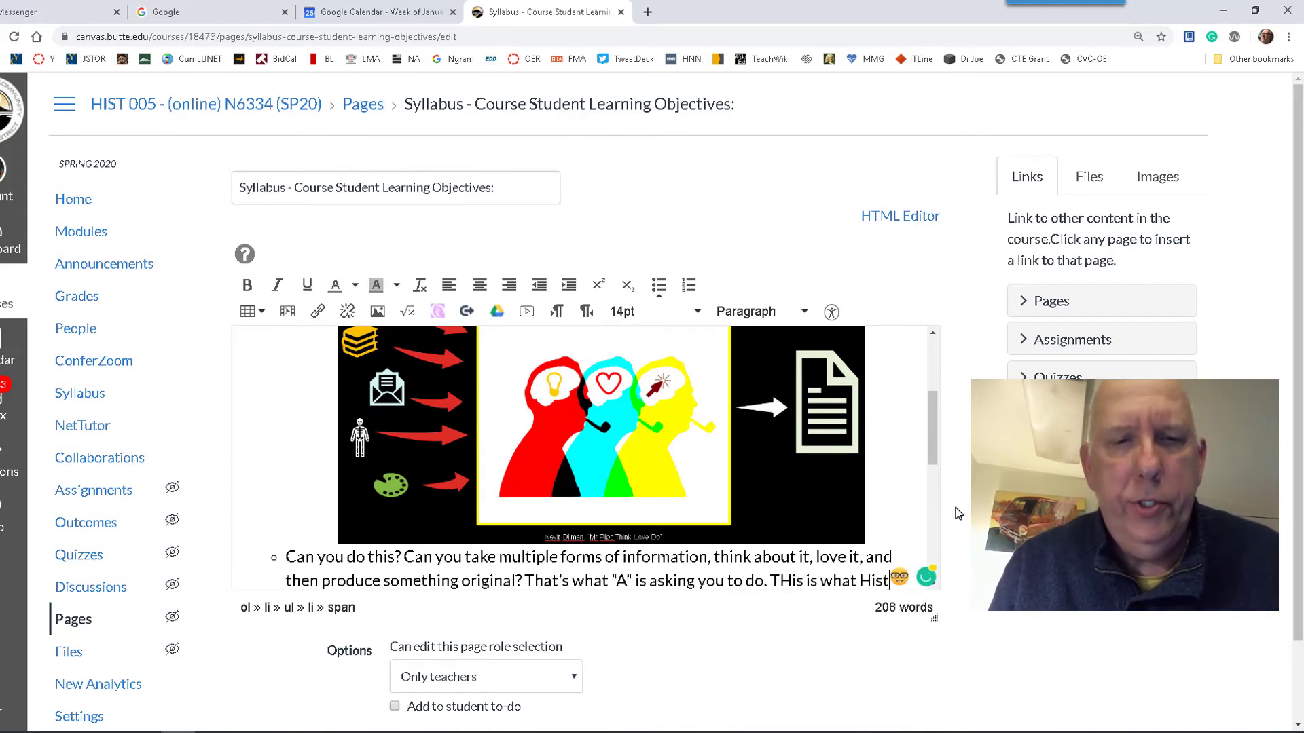
{"action": "type", "text": "orical Method is about."}
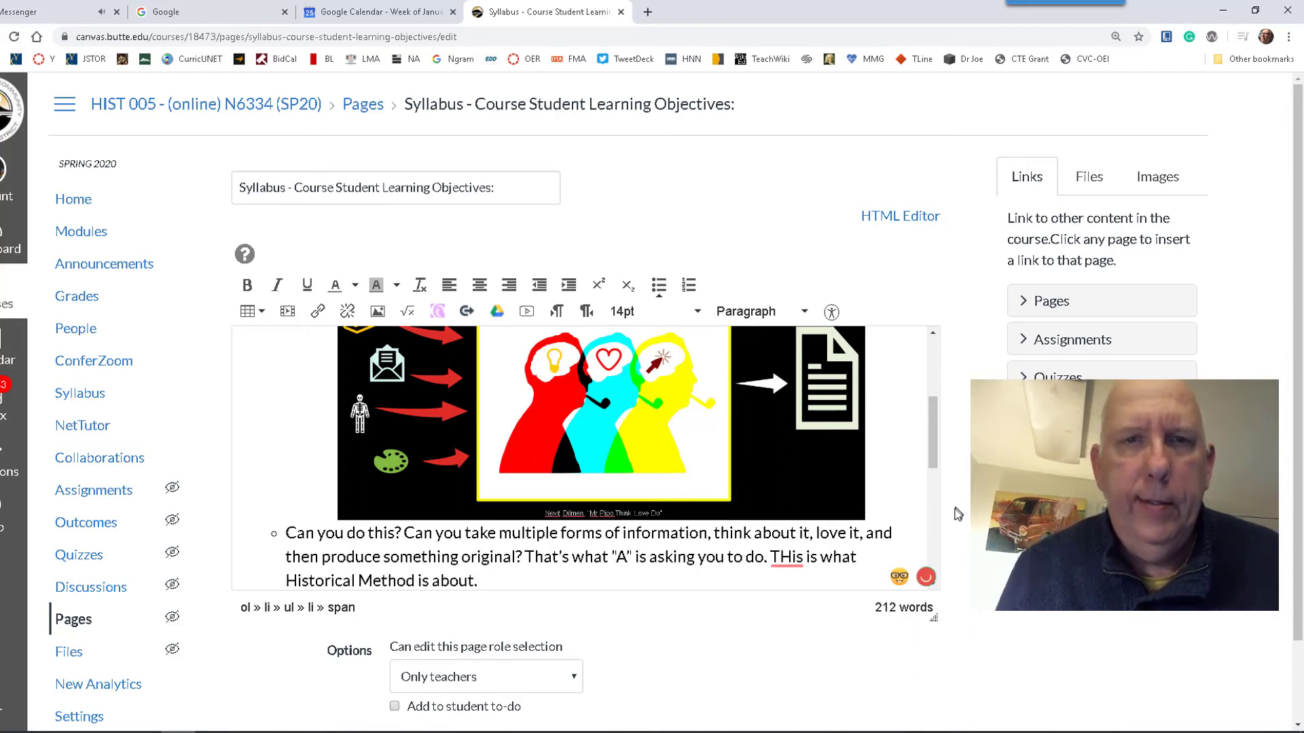
{"action": "left_click", "coordinate": [783, 551]}
{"action": "left_click", "coordinate": [786, 617]}
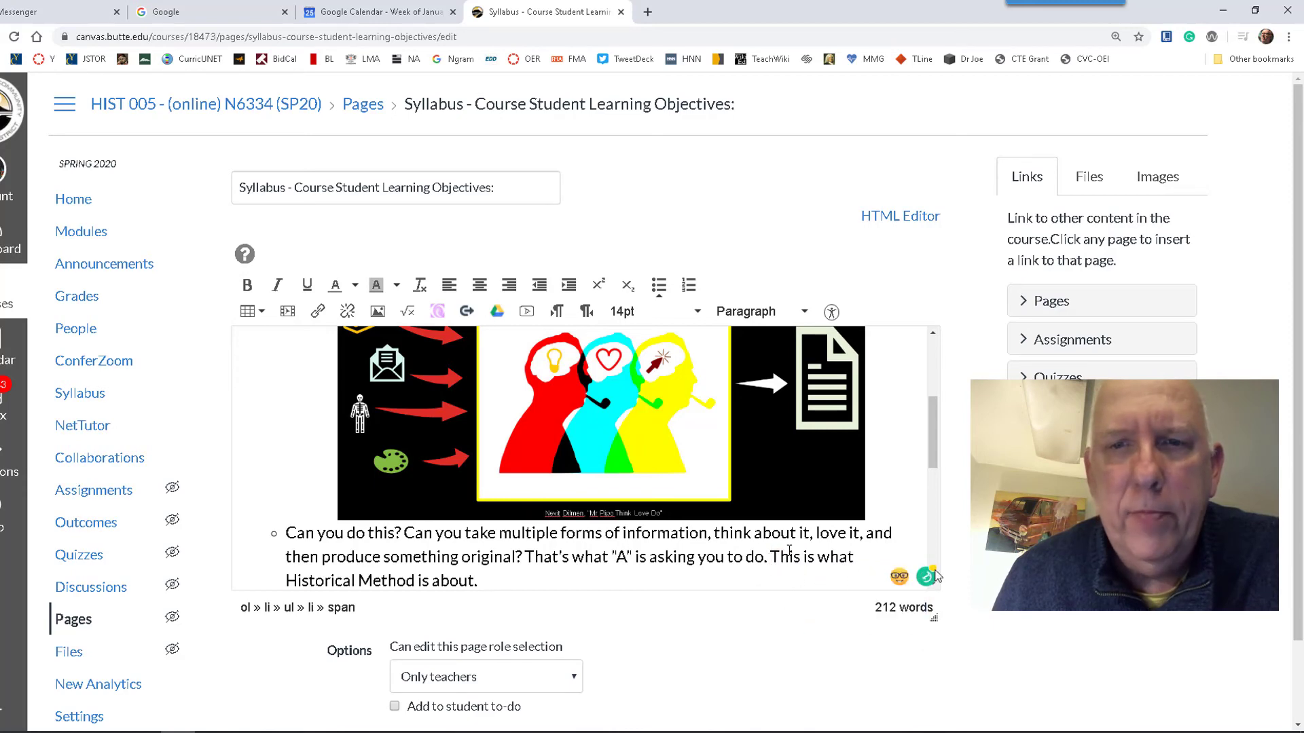
Step: Save the syllabus and review the image with its new caption on the published page
{"action": "scroll", "coordinate": [697, 614], "scroll_direction": "down", "scroll_amount": 1}
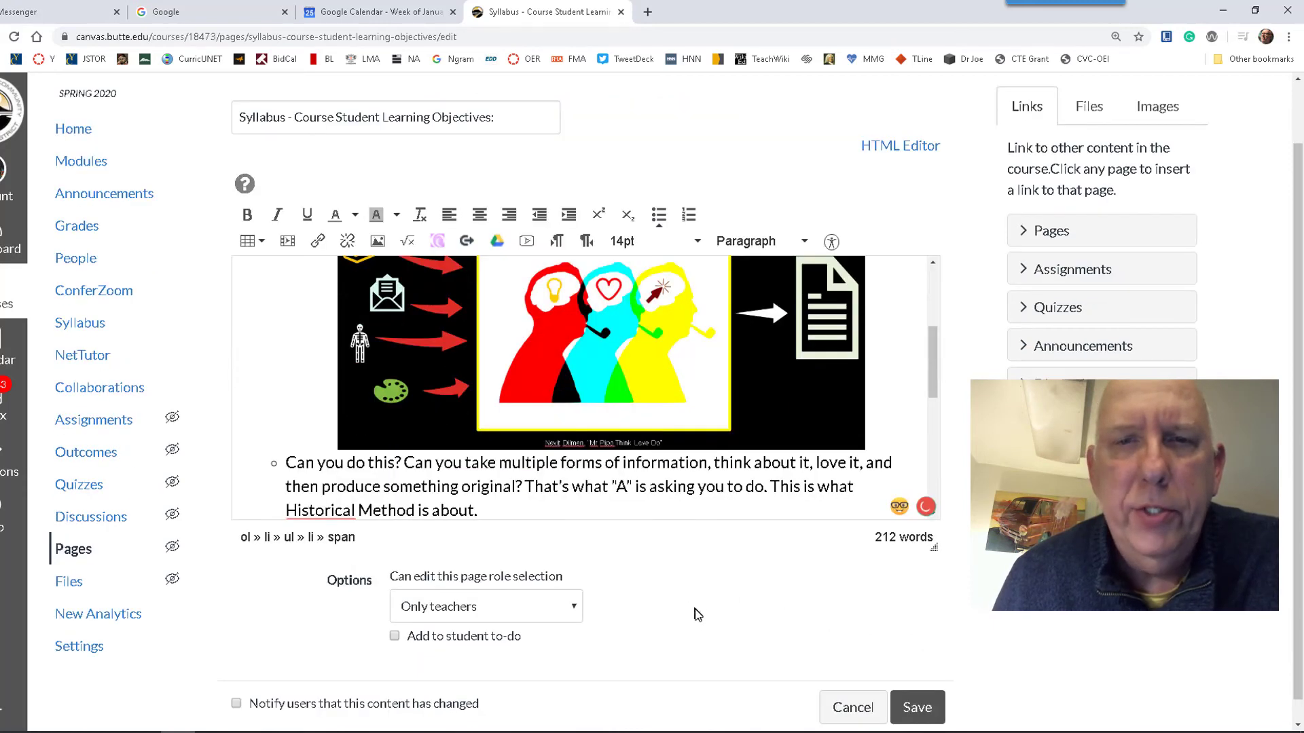
{"action": "left_click", "coordinate": [913, 708]}
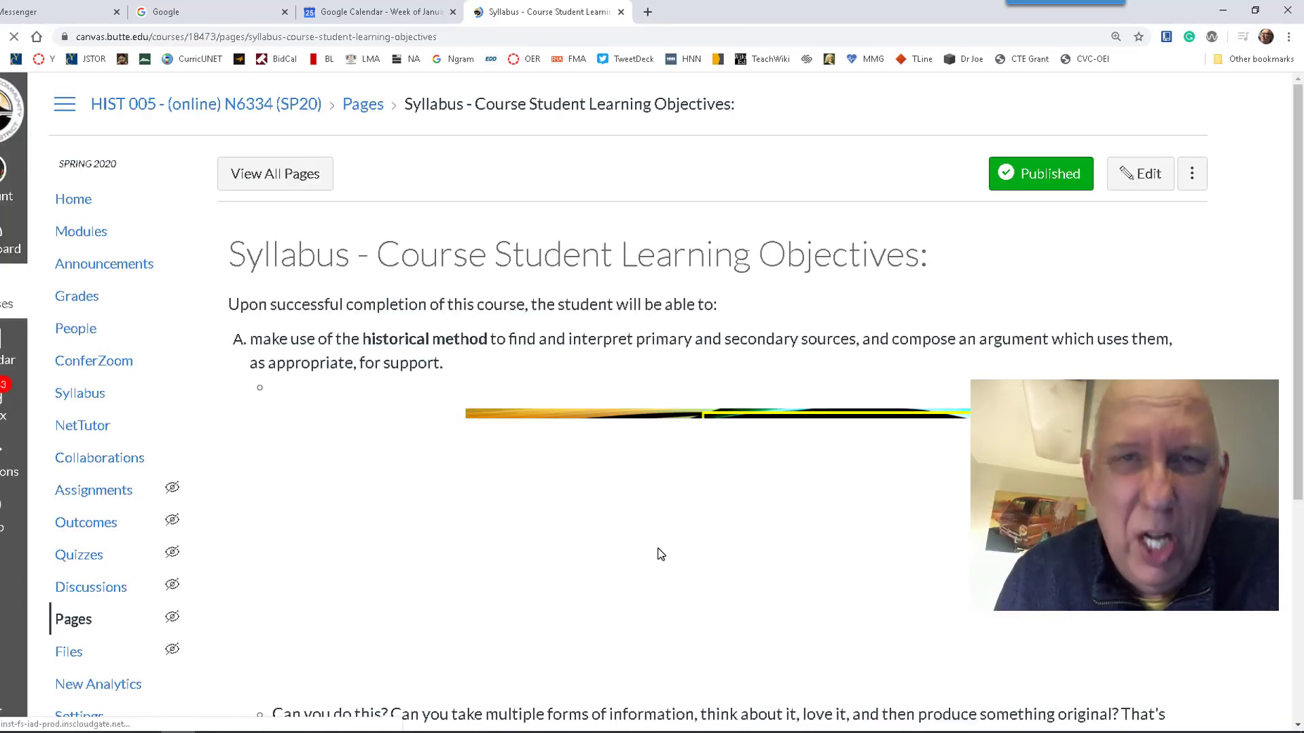
{"action": "scroll", "coordinate": [661, 554], "scroll_direction": "down", "scroll_amount": 2}
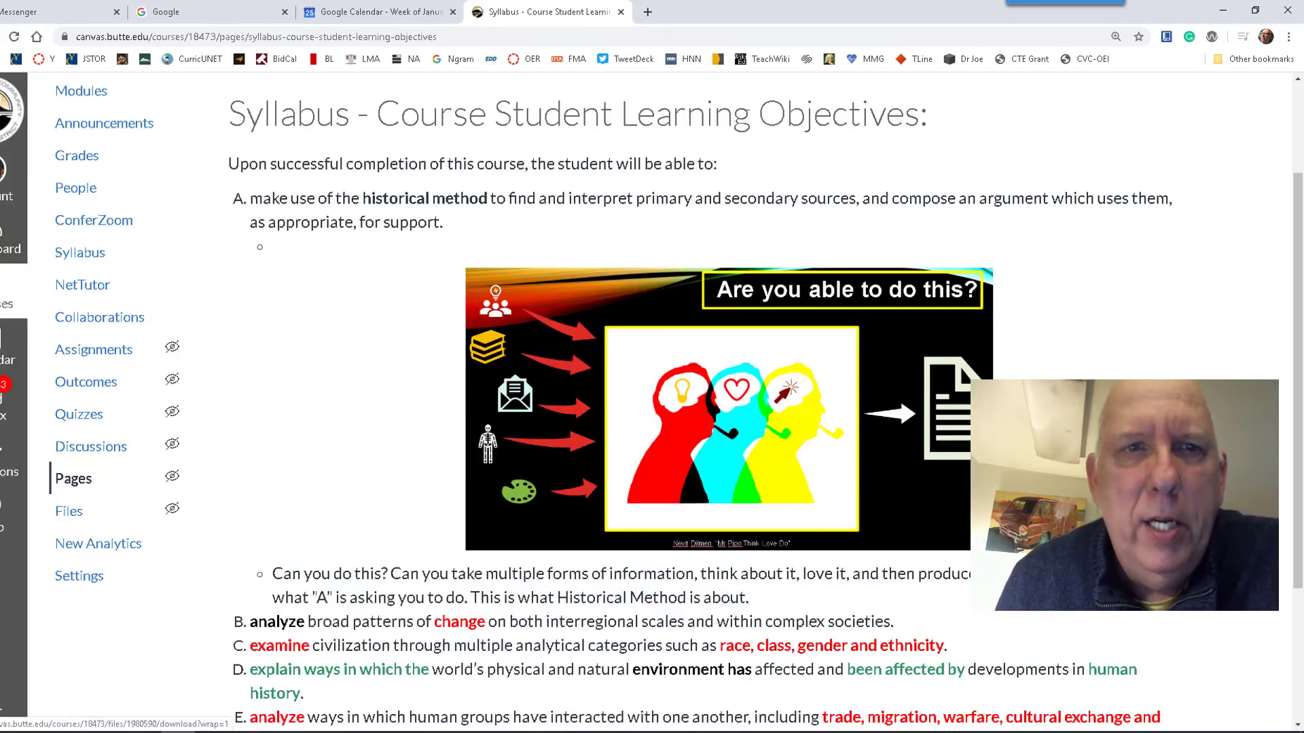